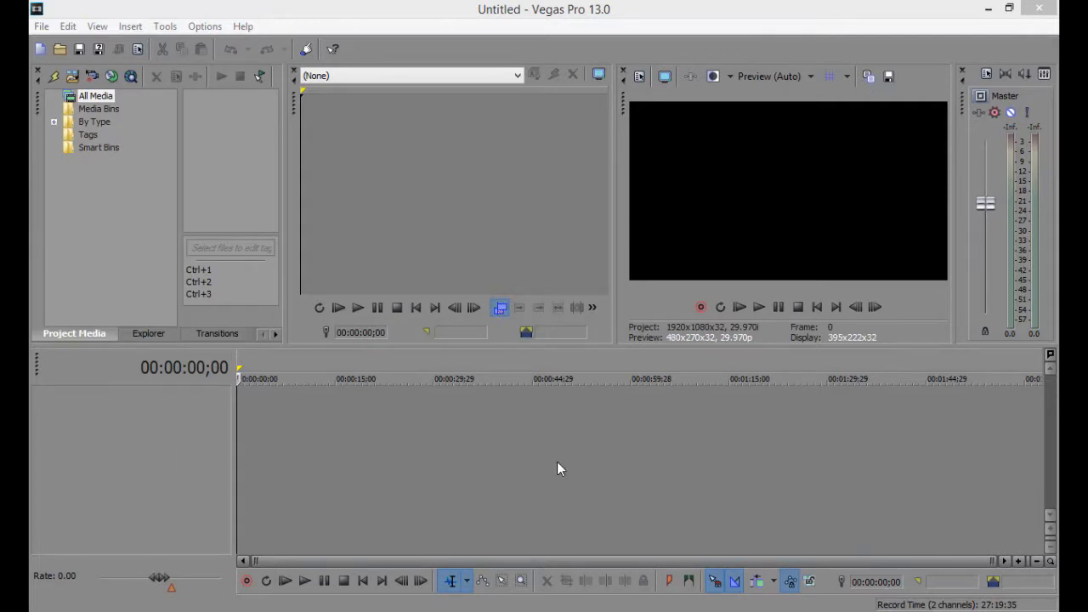
mouse_move(37, 364)
left_mouse_down()
mouse_move(315, 444)
mouse_move(884, 507)
mouse_move(1058, 603)
left_mouse_up()
left_click_drag(287, 322, 263, 322)
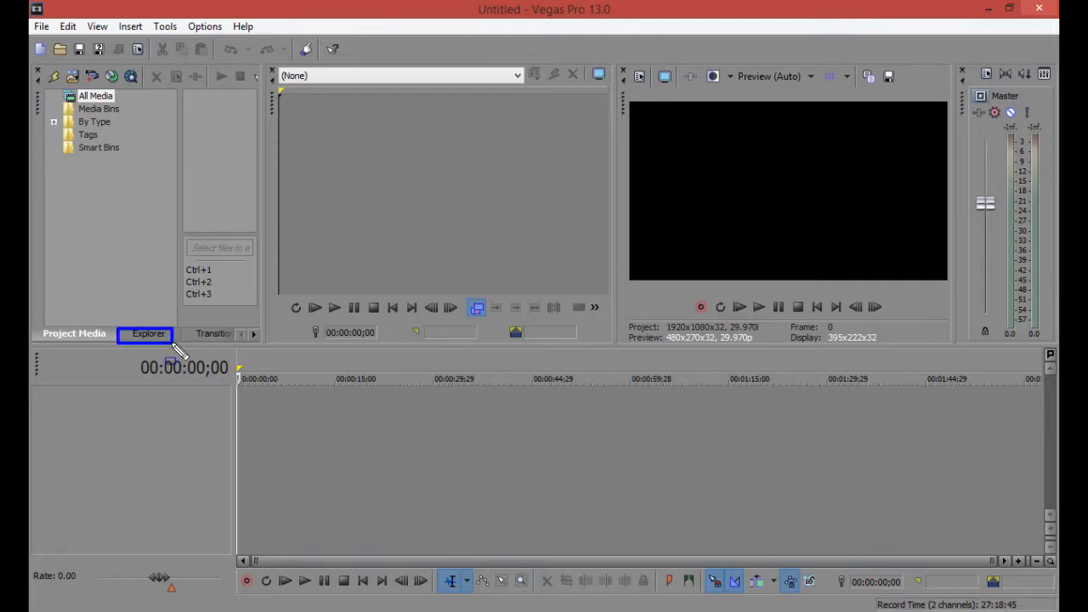
Browse the file explorer to the Resources folder on the Desktop, widening the folder tree to read its entries
left_click(169, 337)
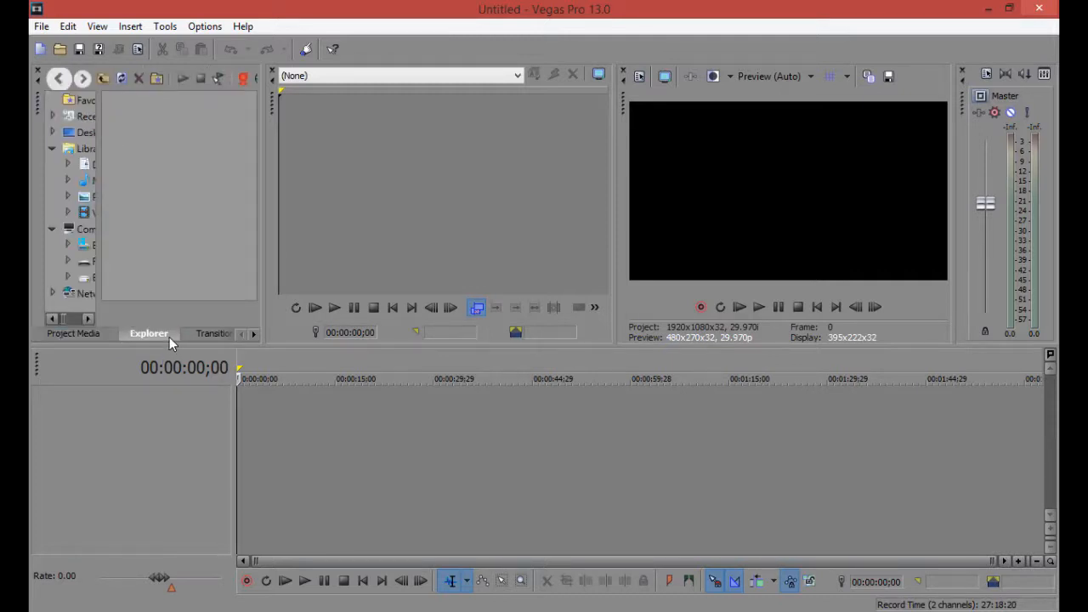
left_click_drag(101, 246, 167, 253)
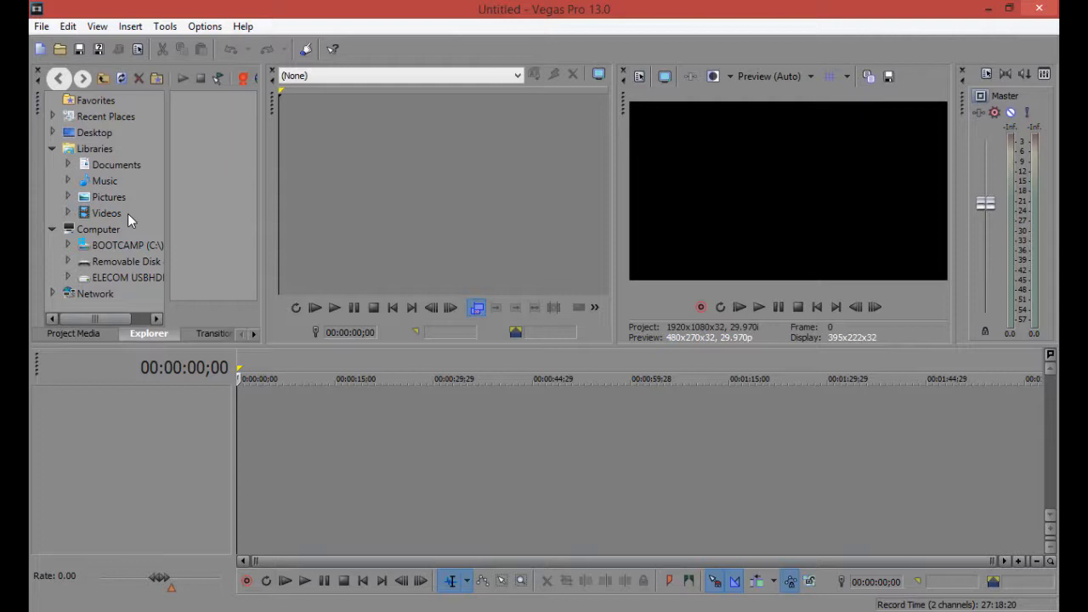
left_click(94, 133)
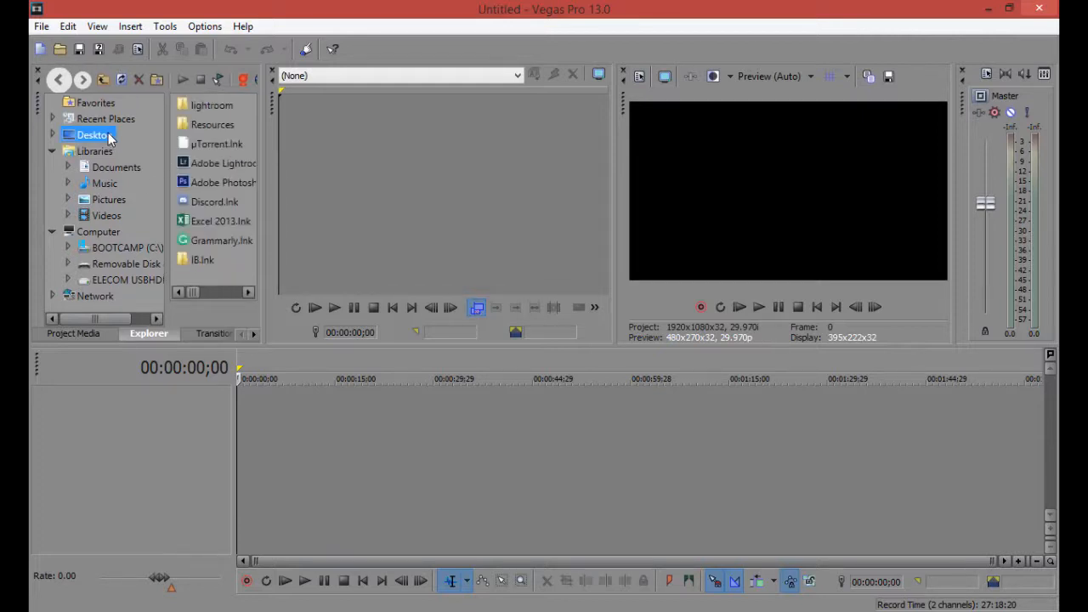
double_click(214, 125)
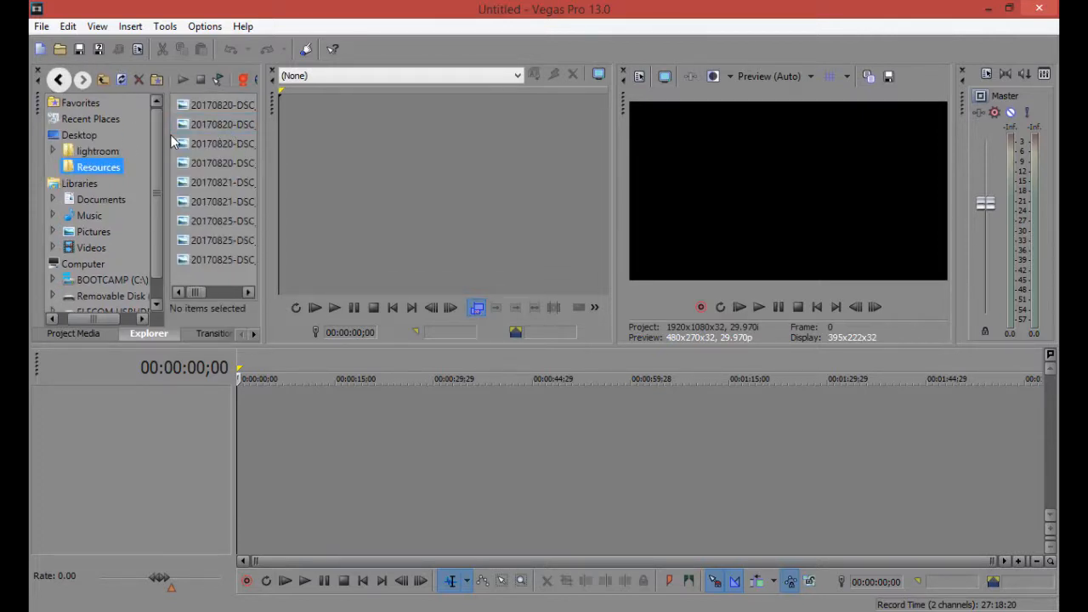
Enlarge the file list area and show the Resources folder's files as thumbnails
left_click_drag(265, 154, 345, 167)
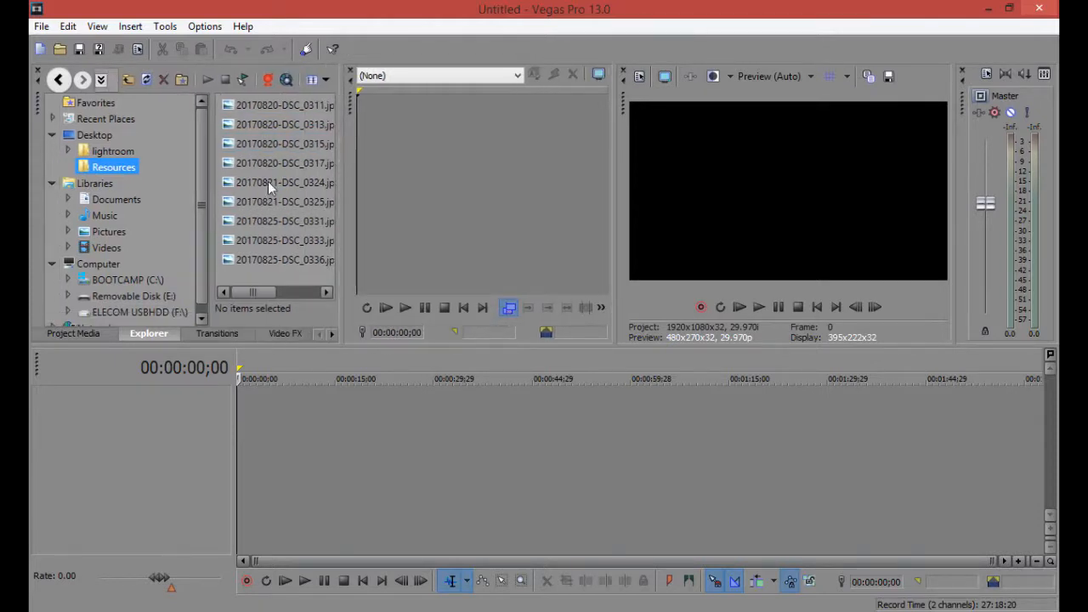
left_click_drag(210, 193, 108, 193)
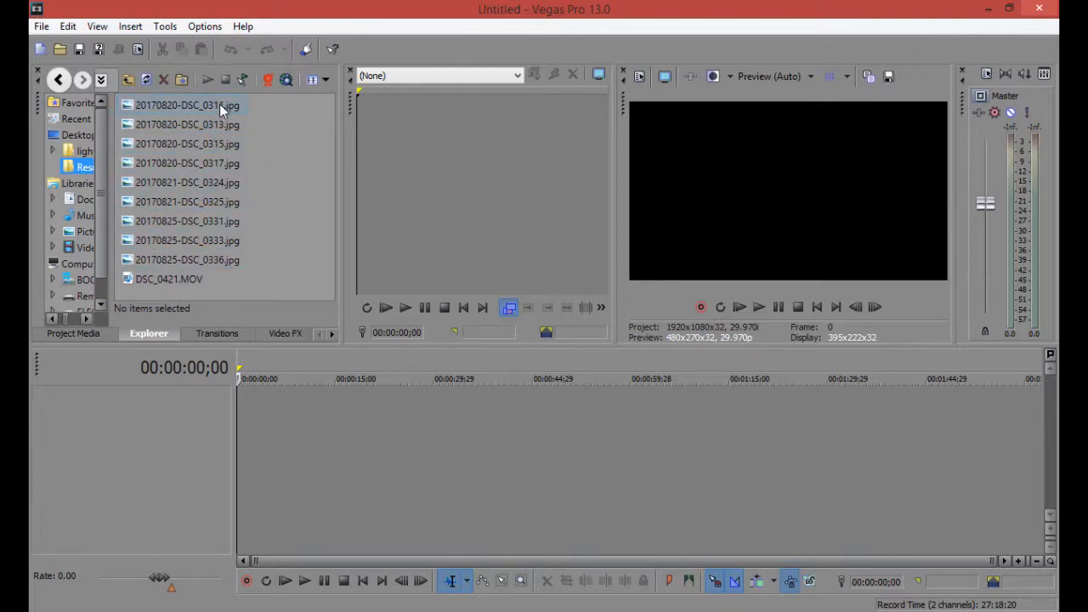
left_click(326, 79)
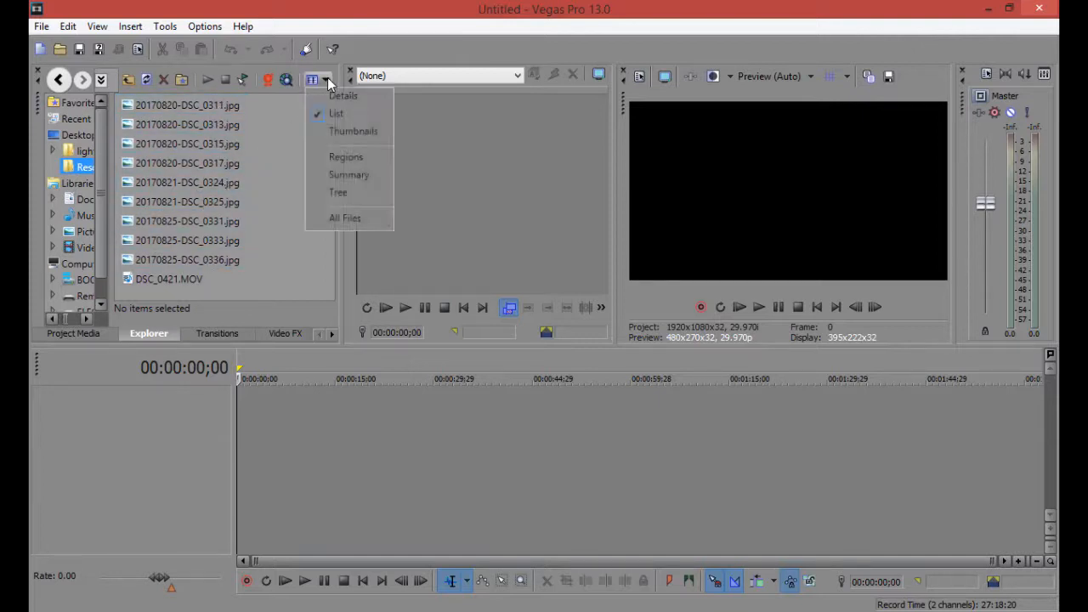
left_click(354, 131)
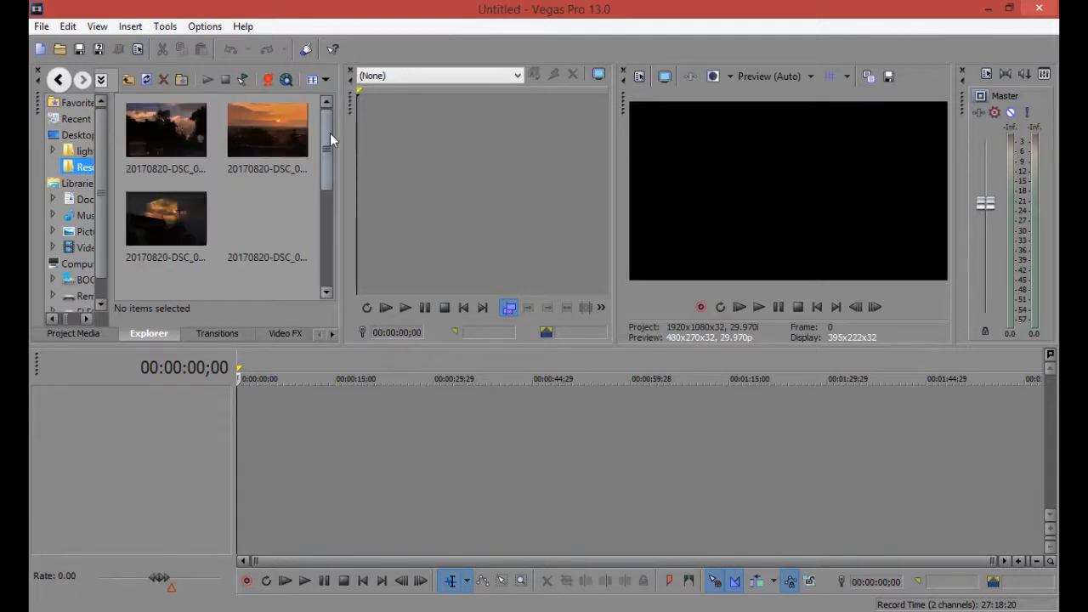
Try placing the photo 20170820-DSC_0315.jpg at the start of the timeline, and undo the placement
left_click_drag(329, 133, 329, 103)
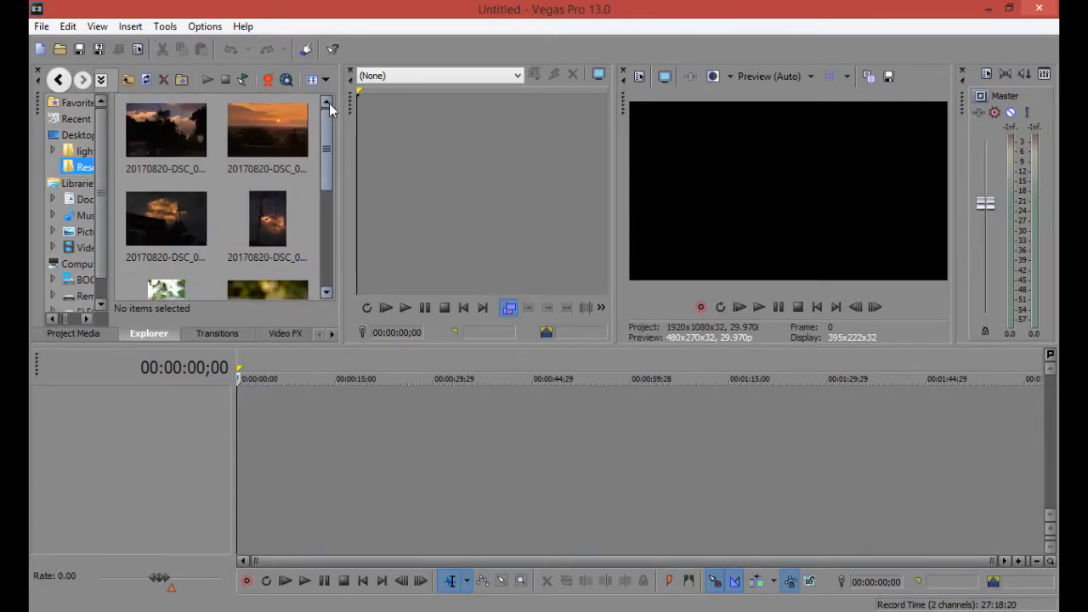
mouse_move(328, 126)
left_mouse_down()
mouse_move(328, 153)
mouse_move(324, 114)
mouse_move(328, 228)
mouse_move(311, 132)
left_mouse_up()
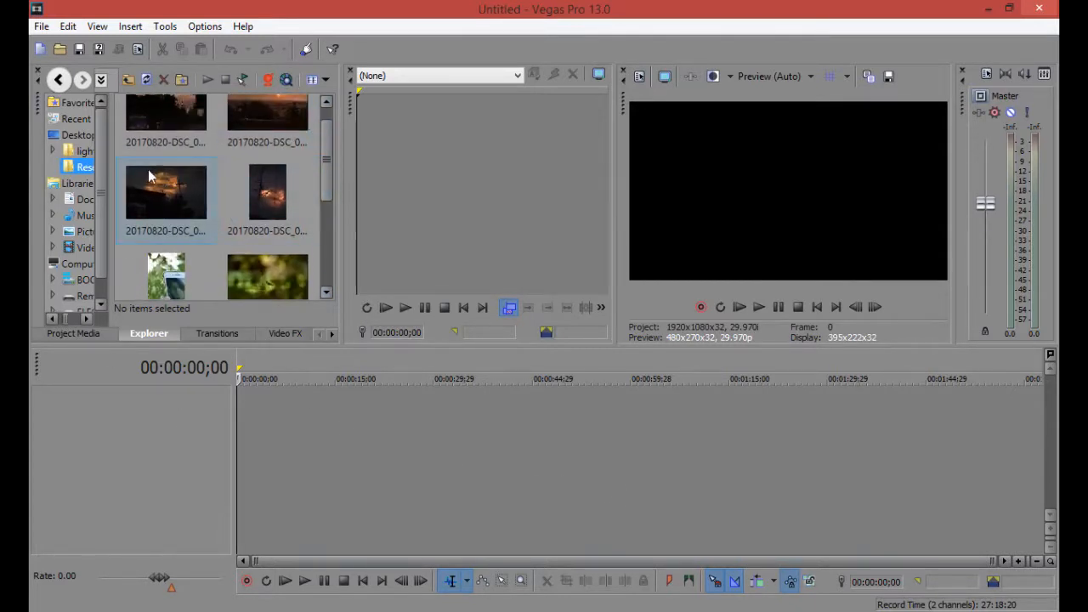
left_click_drag(155, 185, 252, 423)
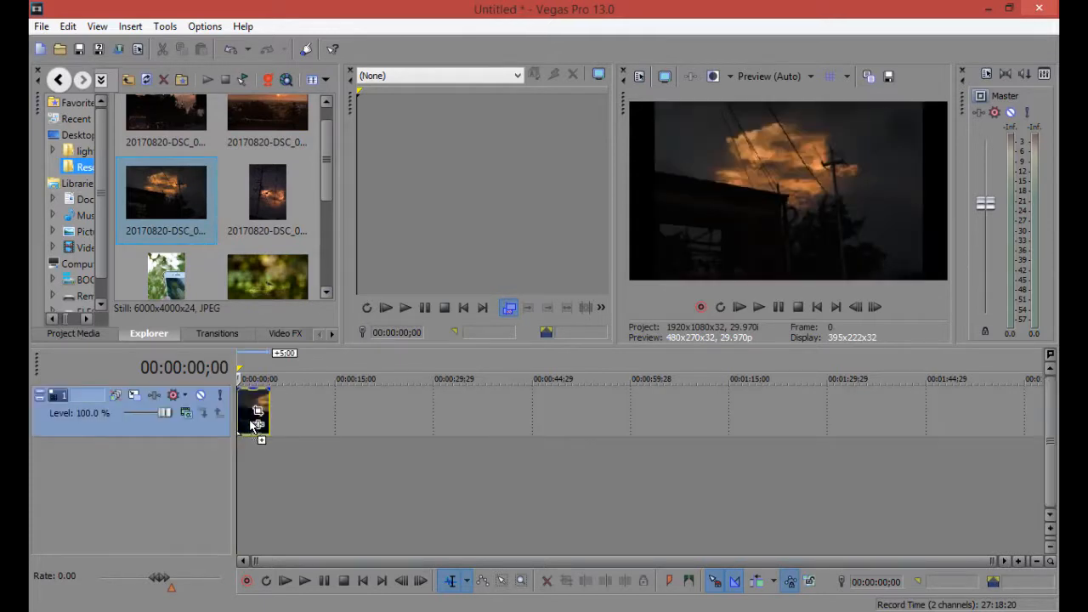
left_click(251, 420)
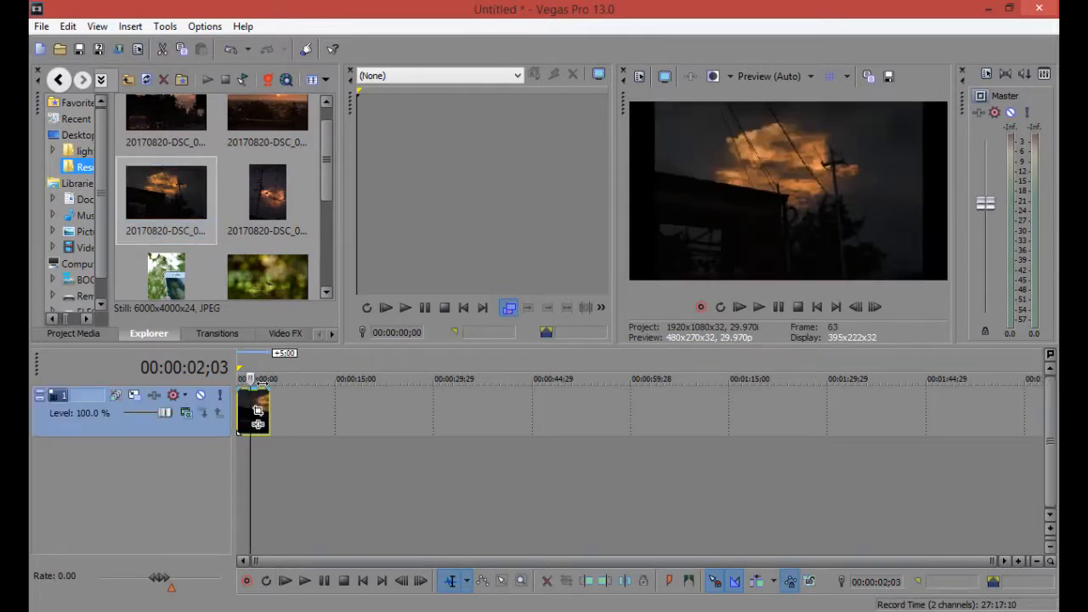
key("ctrl+z")
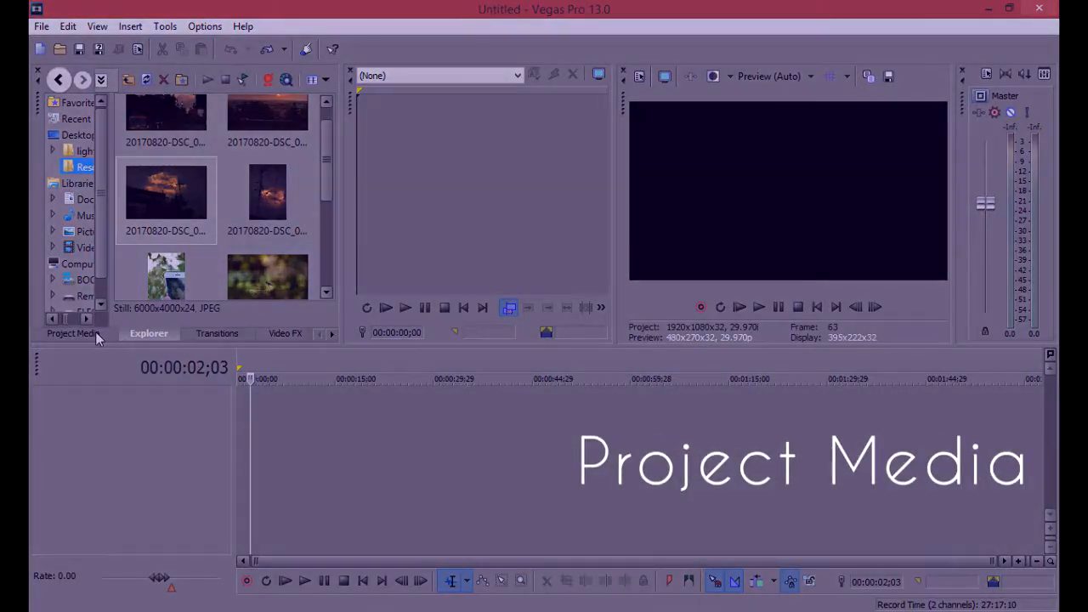
Widen the media area and place the photo 20170820-DSC_0317.jpg from the Resources folder at the start of the timeline
left_click(95, 331)
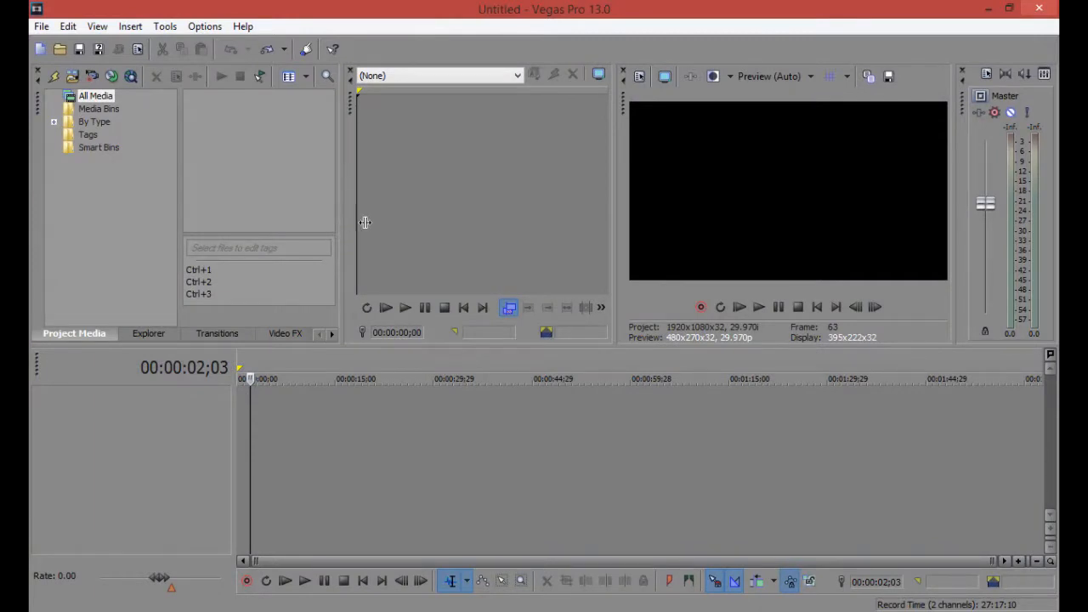
left_click_drag(349, 222, 412, 223)
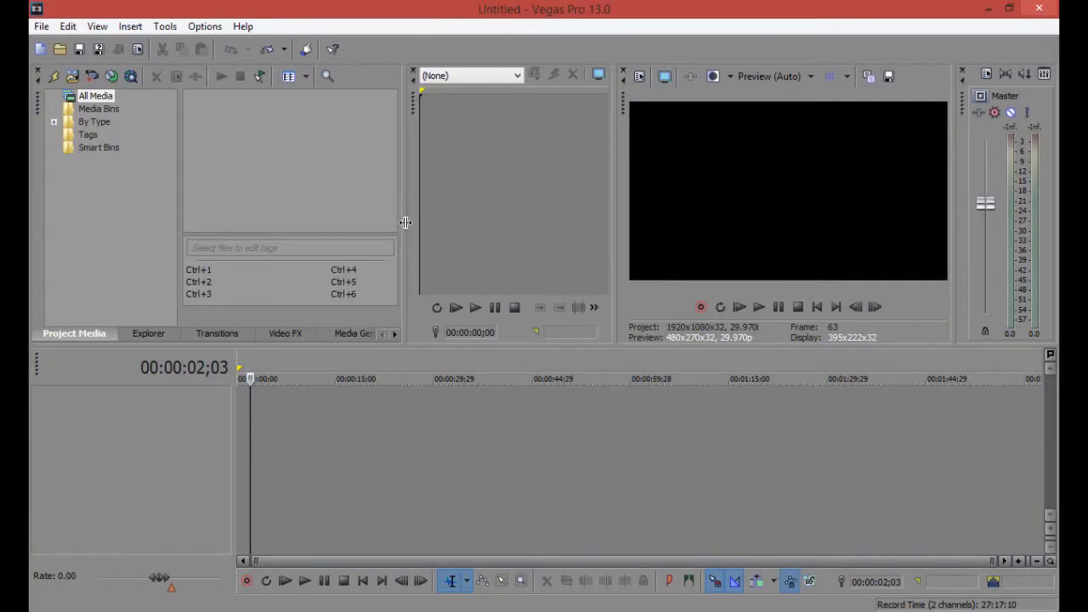
left_click(146, 333)
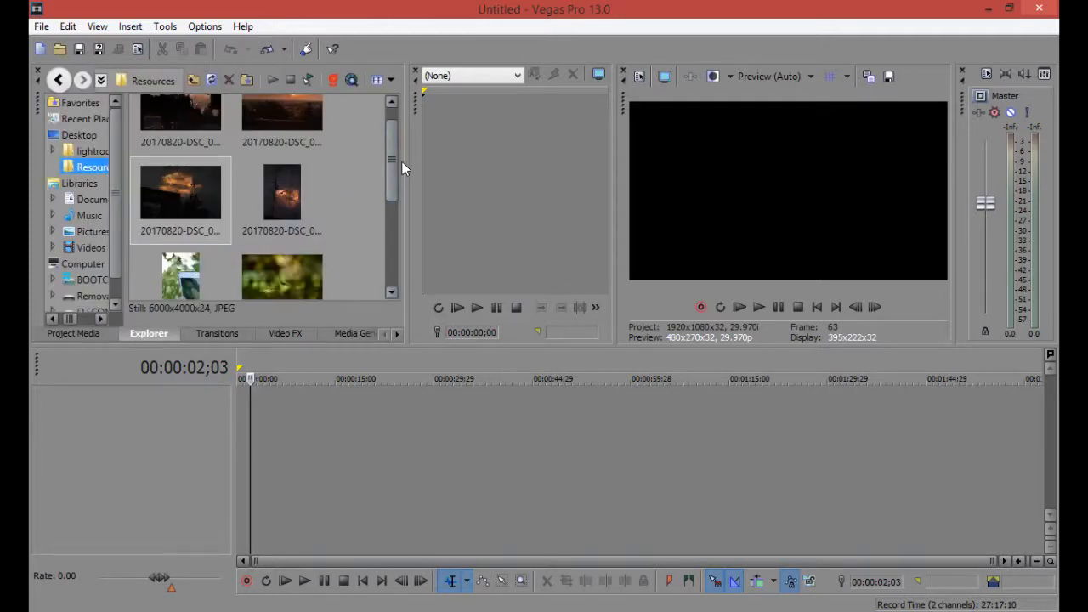
mouse_move(401, 160)
left_mouse_down()
mouse_move(392, 147)
mouse_move(381, 183)
mouse_move(385, 152)
left_mouse_up()
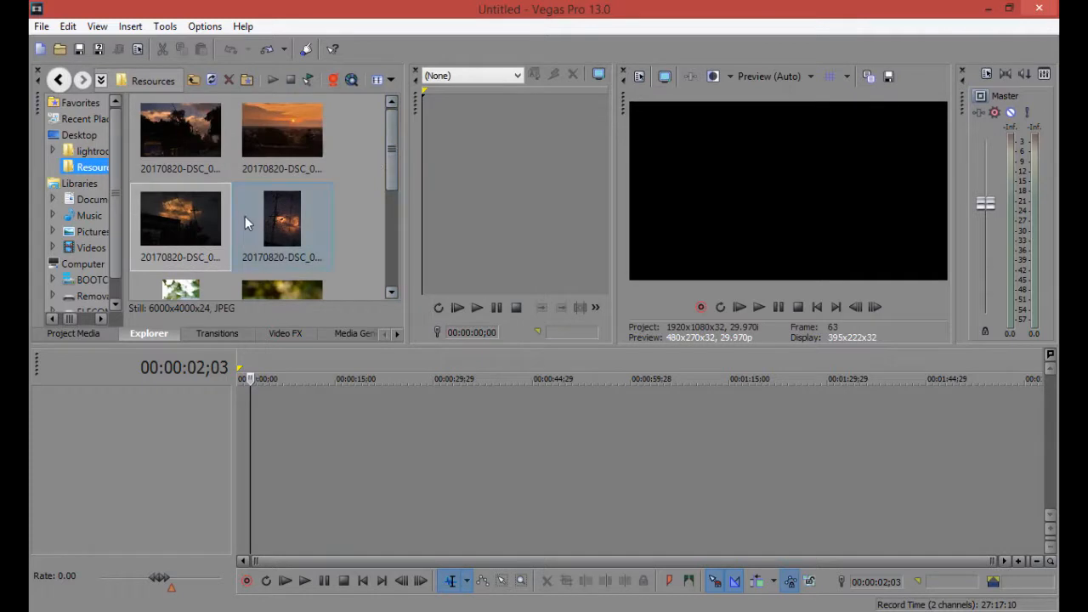
left_click_drag(244, 217, 240, 406)
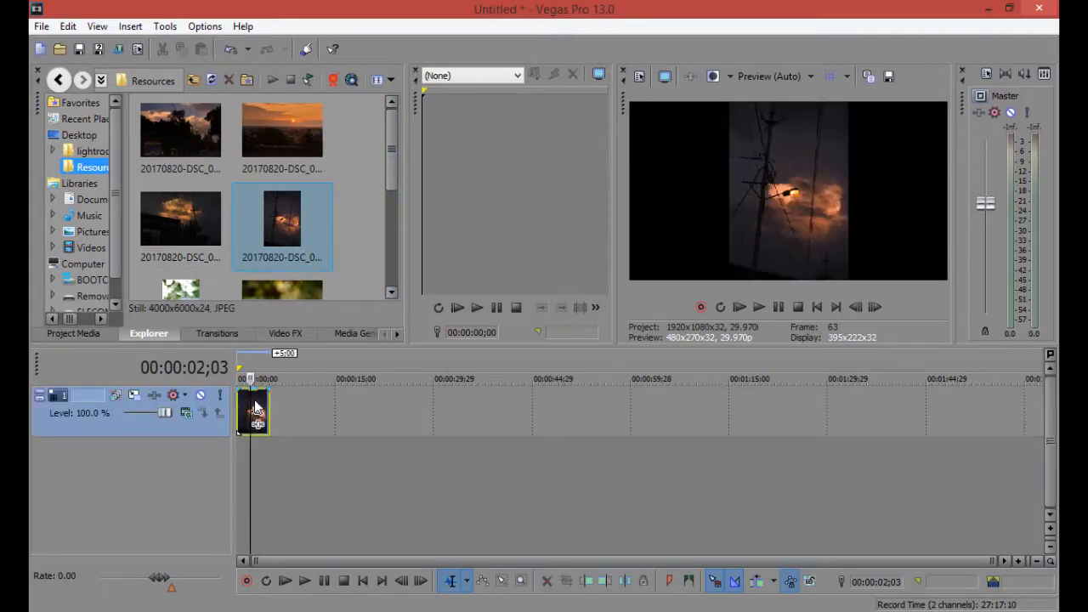
Compare the project's media list with the Resources folder to check which files the project uses
left_click(83, 334)
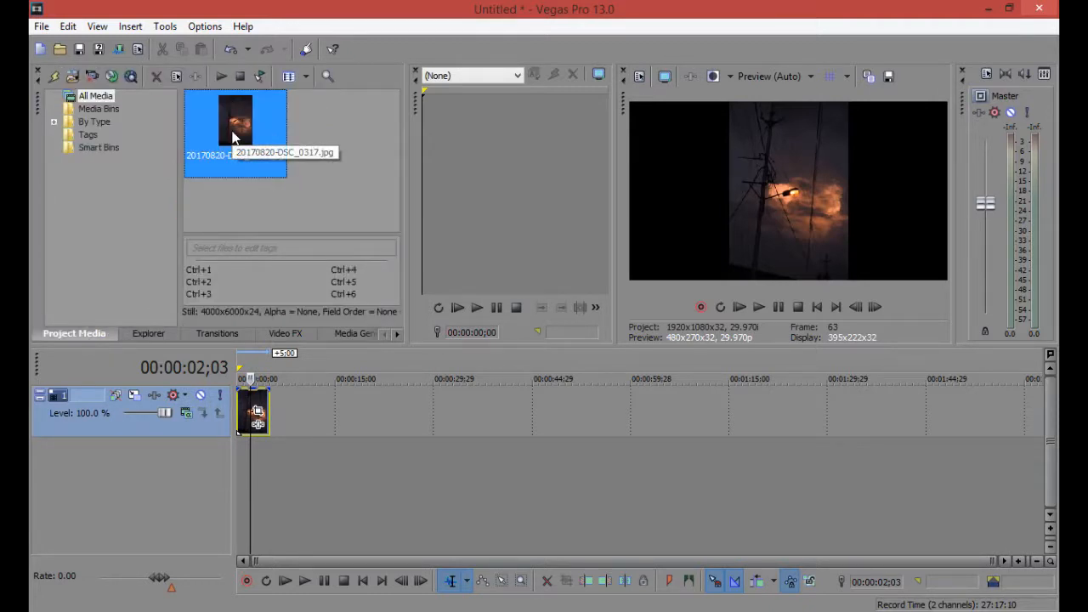
left_click(146, 333)
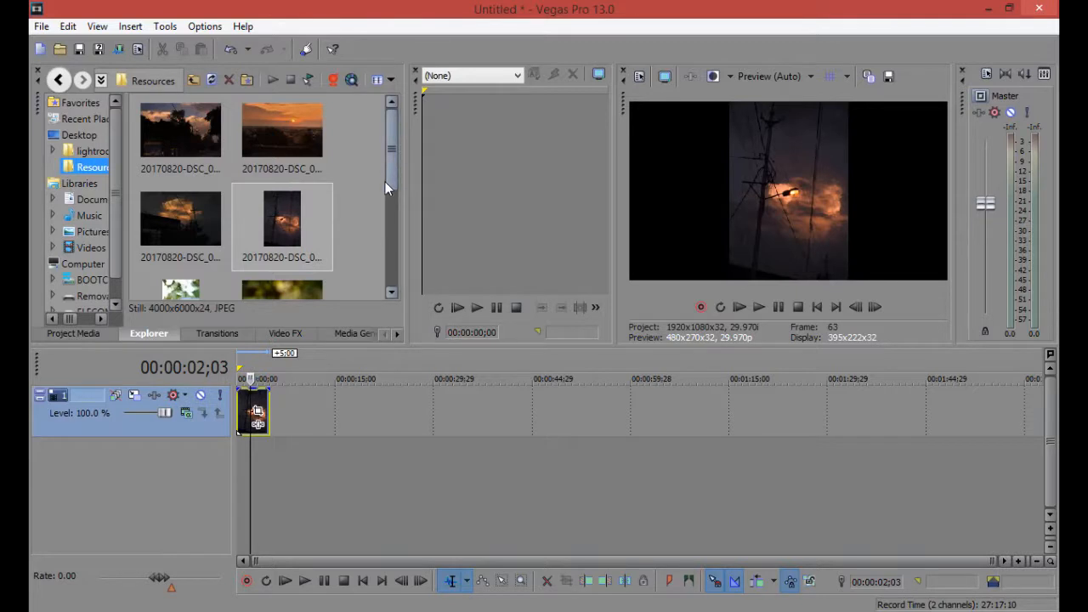
left_click(109, 334)
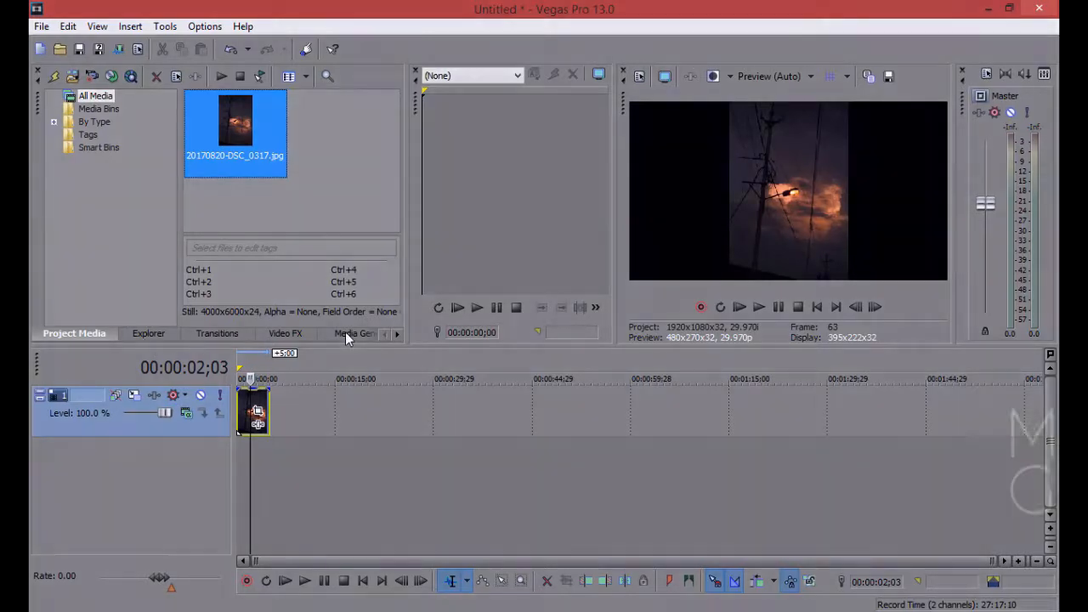
Examine the media generator presets for Checkerboard, Solid Color, Test Pattern and Titles & Text
left_click(346, 331)
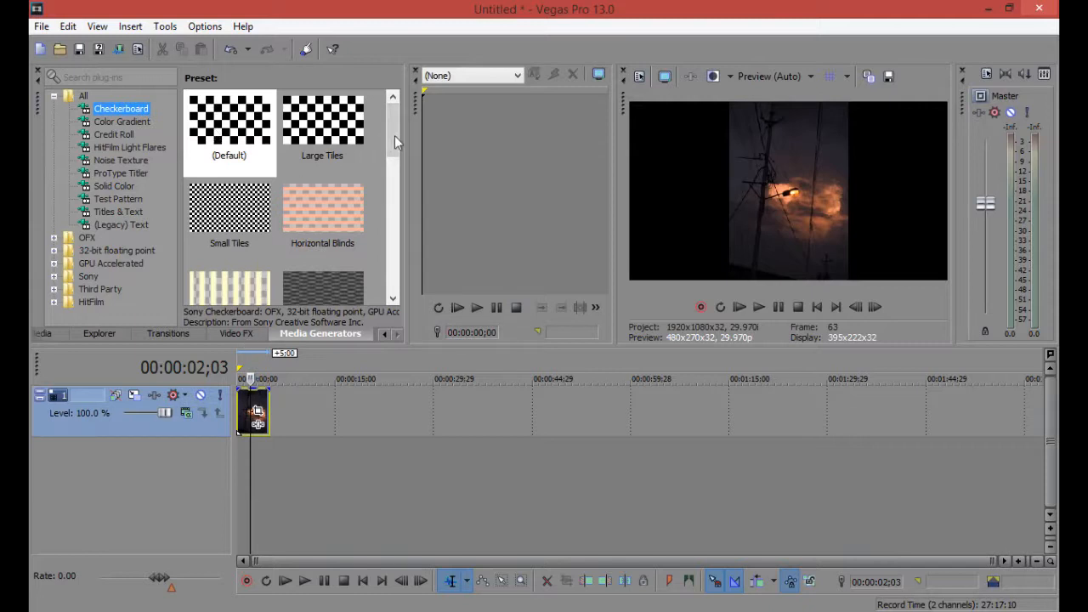
left_click(312, 130)
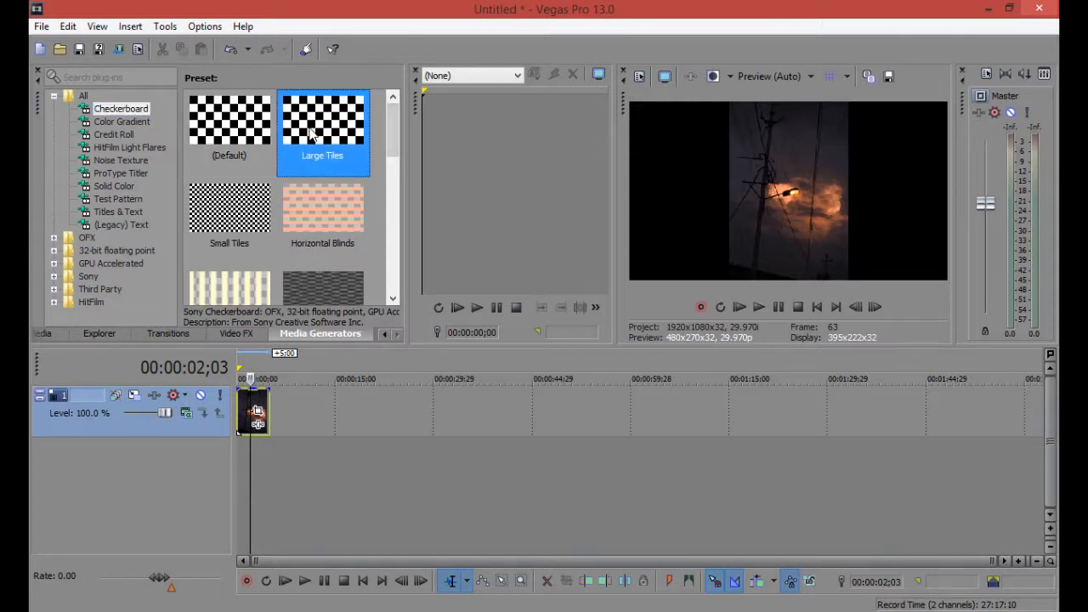
left_click(118, 185)
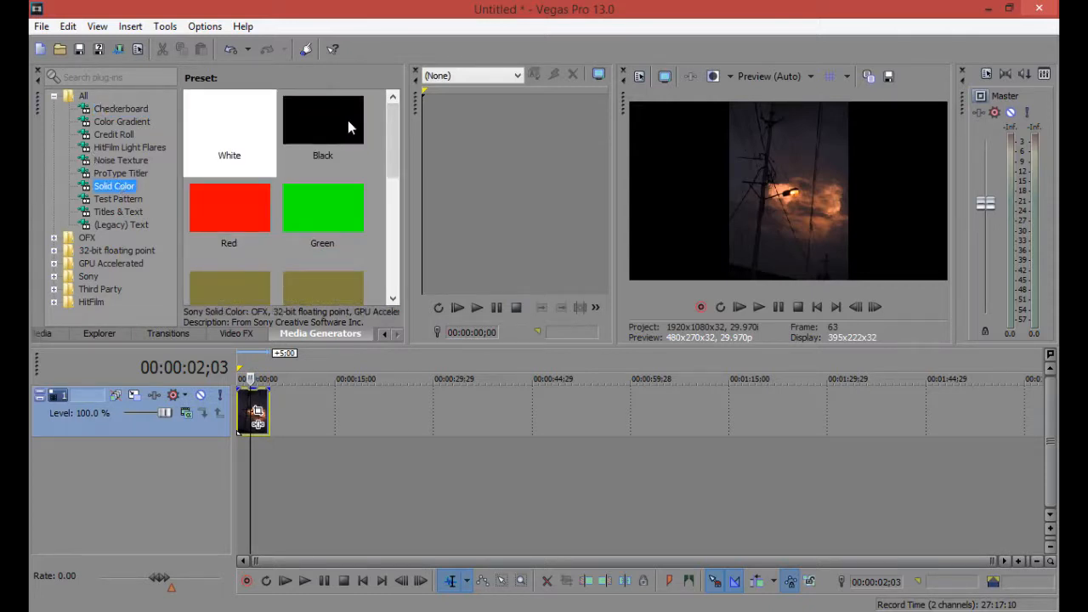
left_click(126, 200)
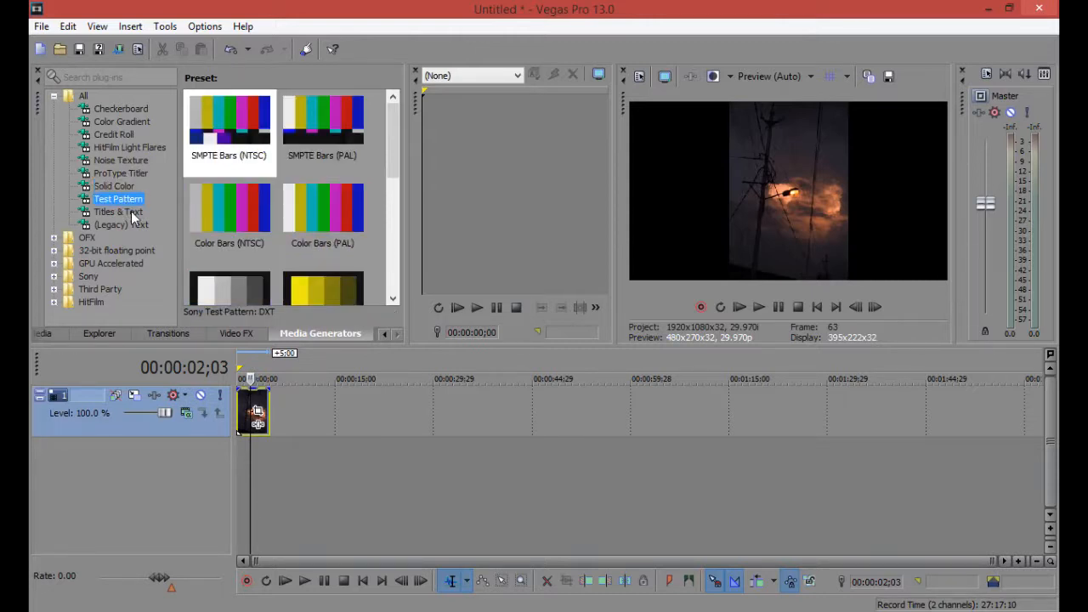
left_click(110, 212)
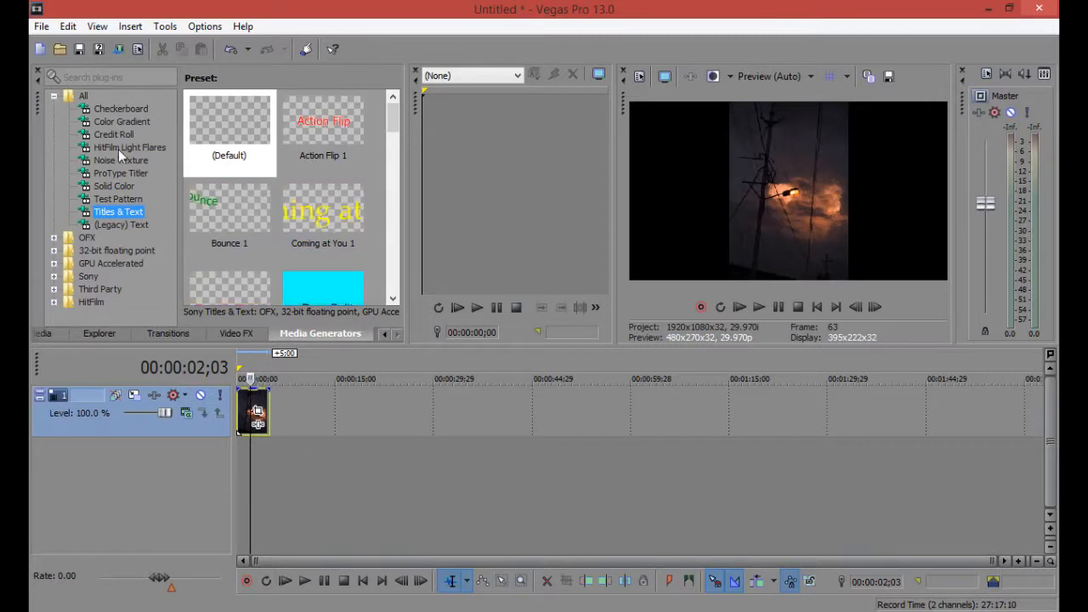
Add the default Checkerboard generated clip to the timeline directly after the photo, keeping its generator settings
left_click(109, 110)
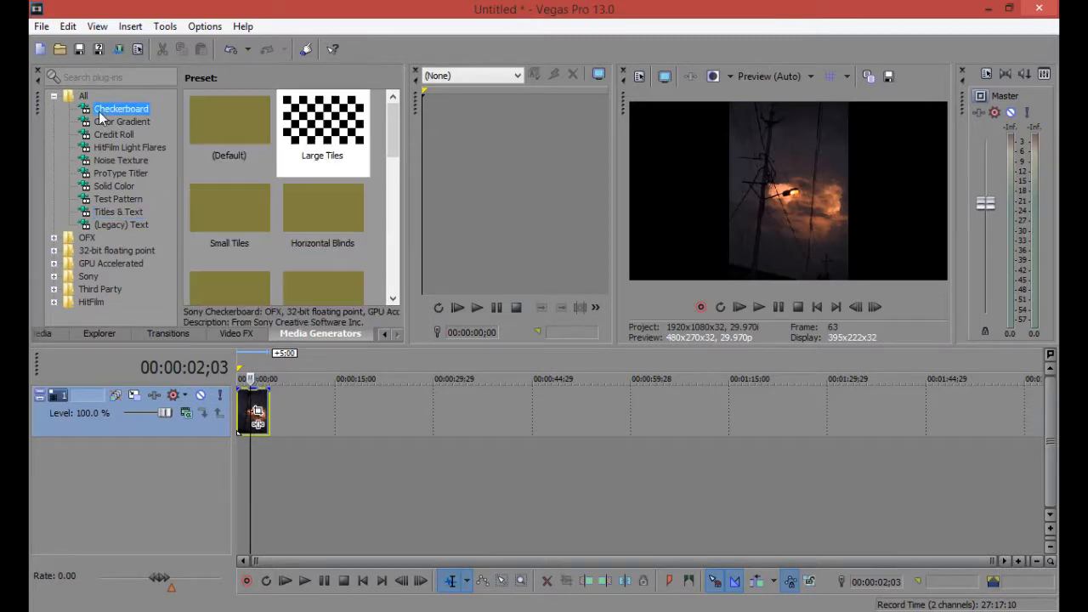
left_click(230, 136)
left_click_drag(229, 136, 292, 417)
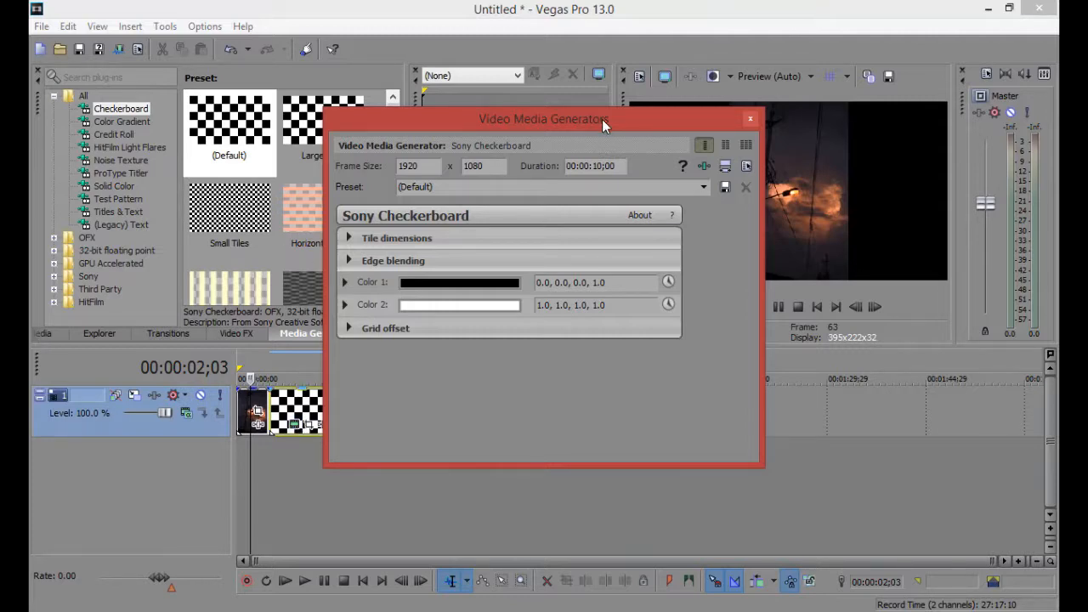
left_click_drag(601, 119, 644, 129)
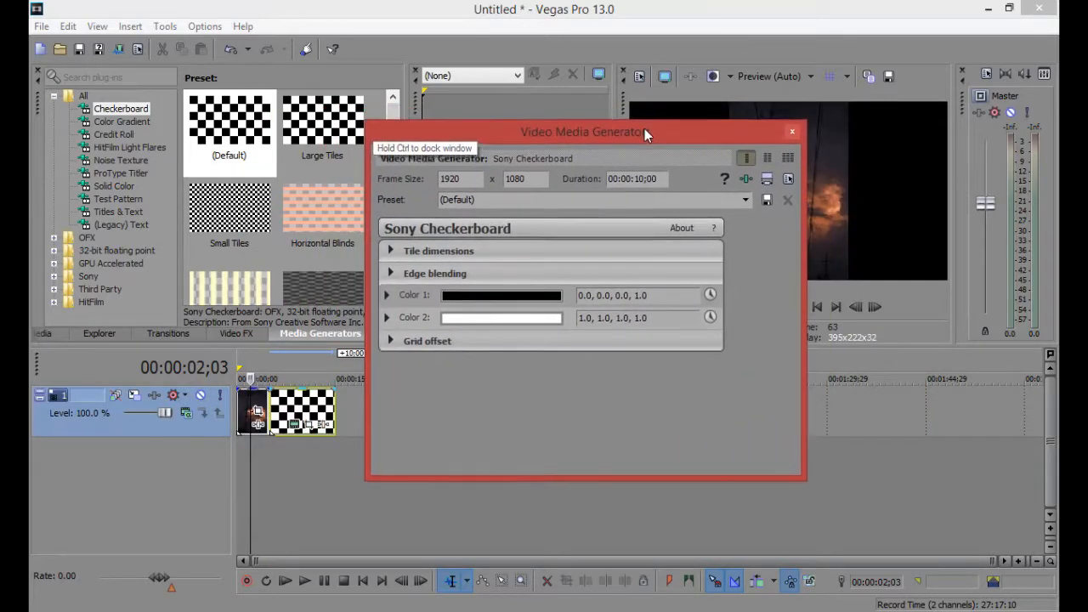
left_click(792, 129)
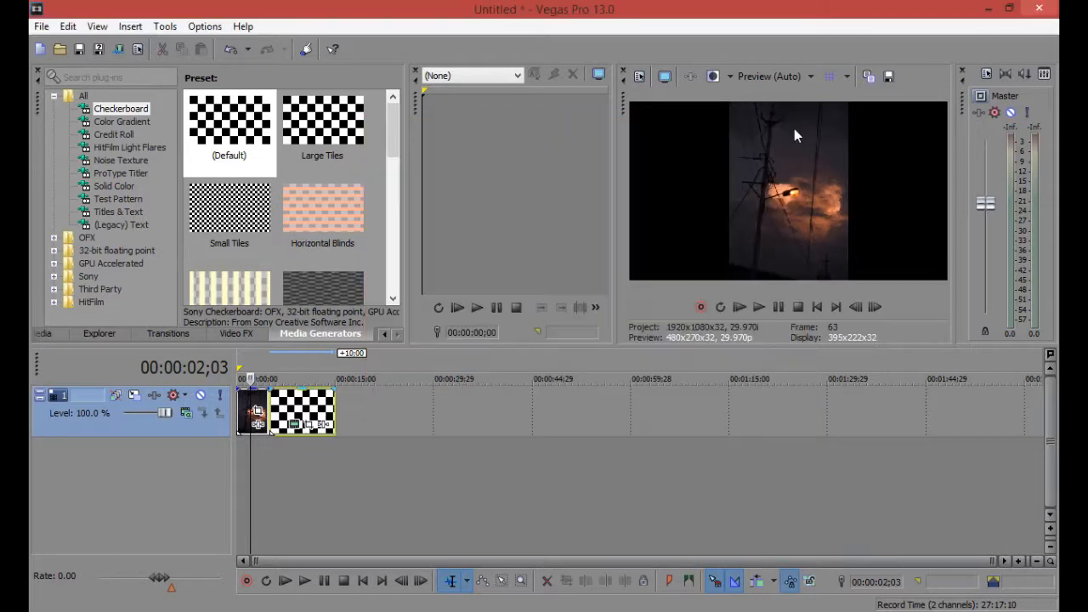
Preview the checkerboard clip by placing the playhead inside it
left_click(280, 410)
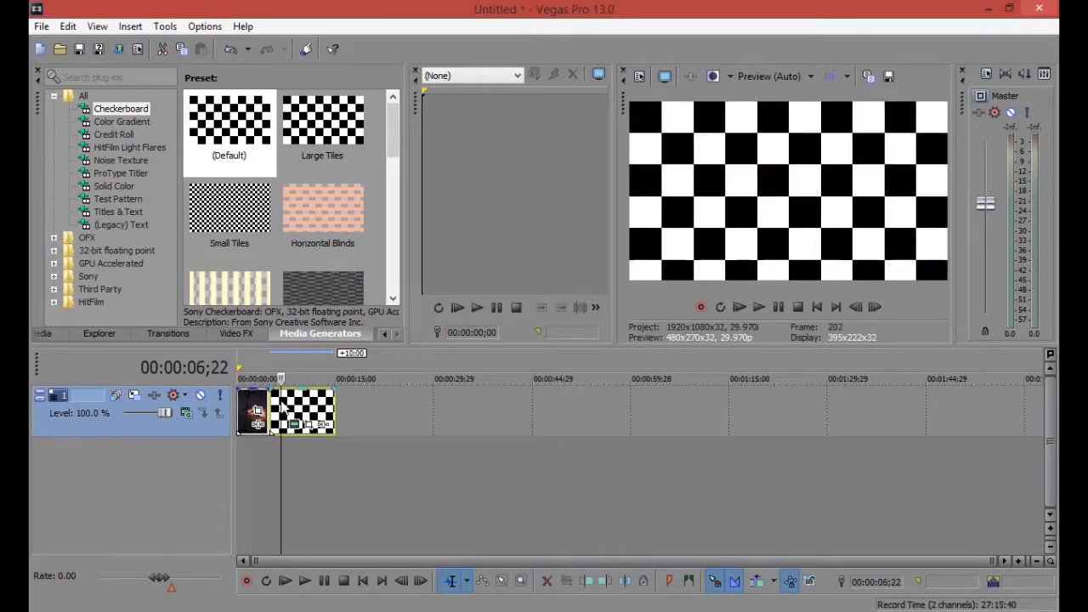
left_click(287, 410)
left_click_drag(323, 402, 284, 402)
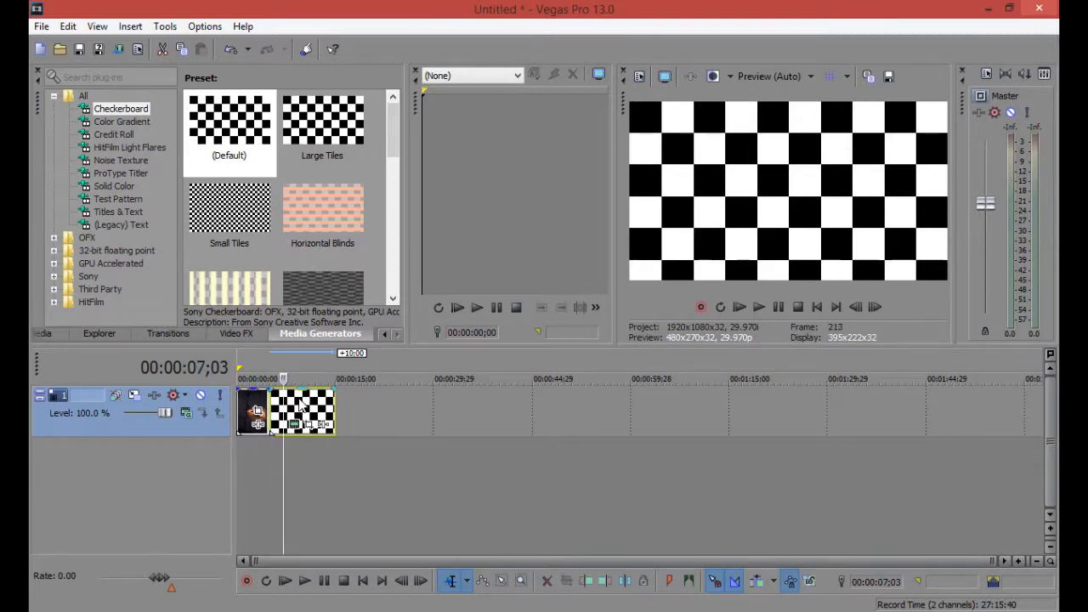
Add the Action Flip 1 title from Titles & Text directly after the checkerboard clip, keeping its generator settings
left_click(129, 210)
left_click_drag(338, 128, 341, 405)
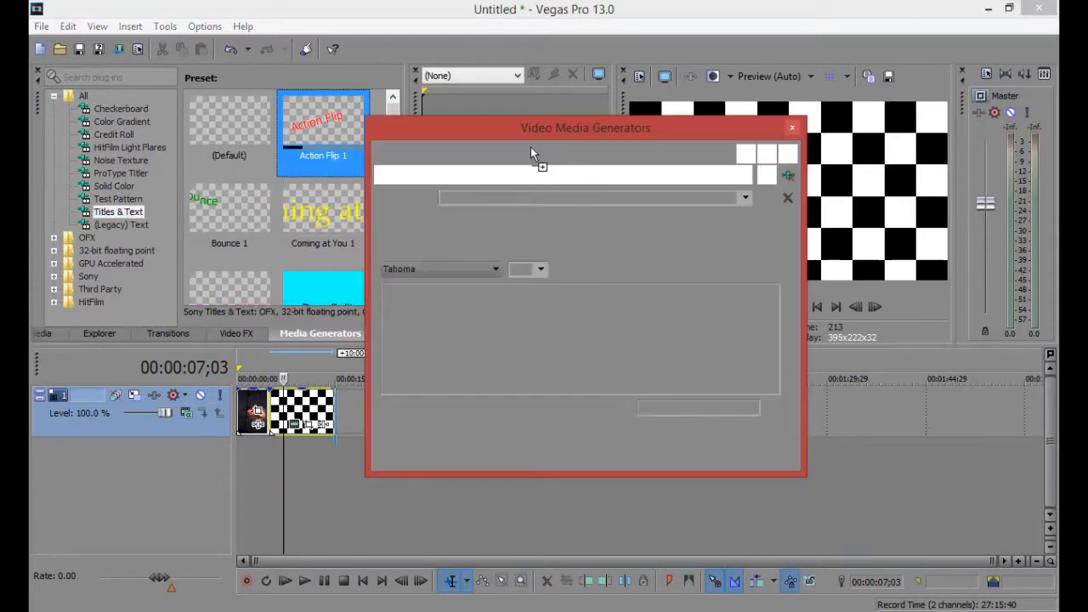
left_click(792, 127)
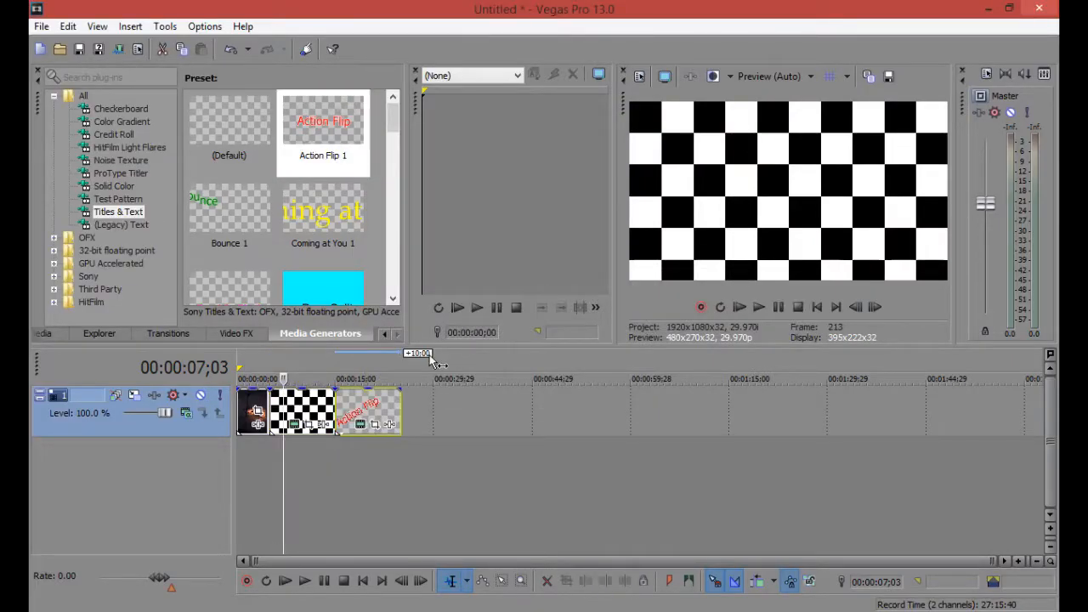
Preview the Action Flip title by placing the playhead inside its clip on the timeline
left_click(371, 404)
mouse_move(372, 404)
left_mouse_down()
mouse_move(335, 406)
mouse_move(381, 406)
left_mouse_up()
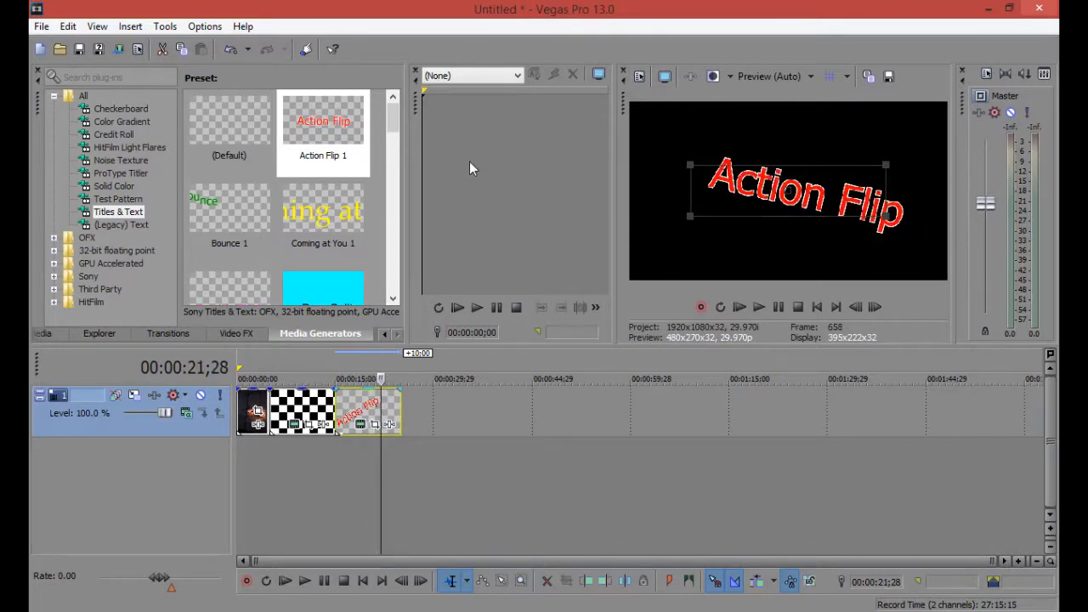
mouse_move(394, 137)
left_mouse_down()
mouse_move(394, 294)
mouse_move(392, 124)
left_mouse_up()
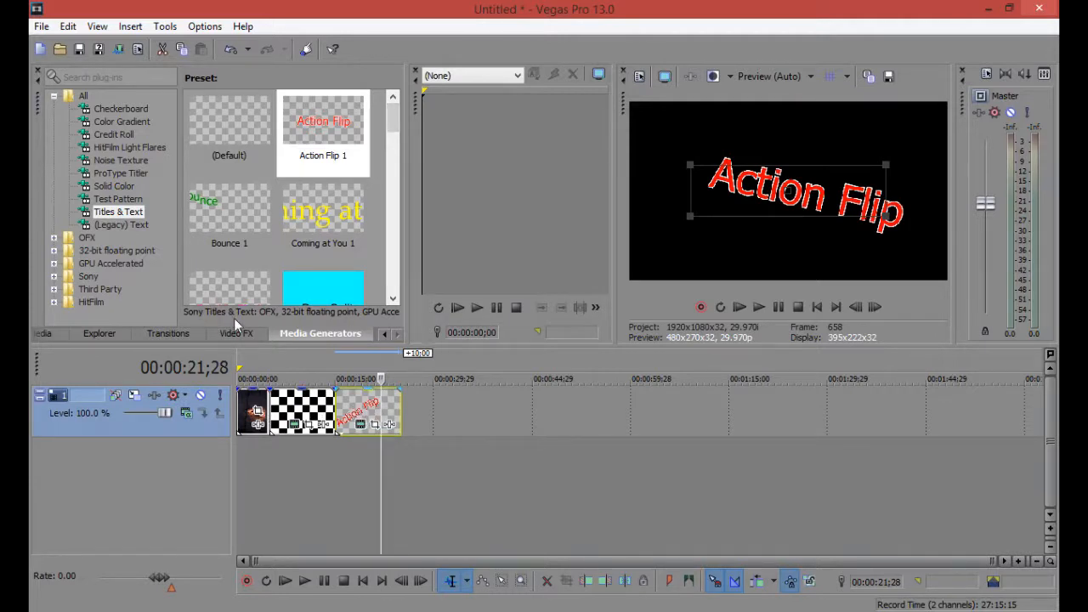
Show the 3D Blinds transition presets and preview the photo and checkerboard clips around the cut between them
left_click(180, 337)
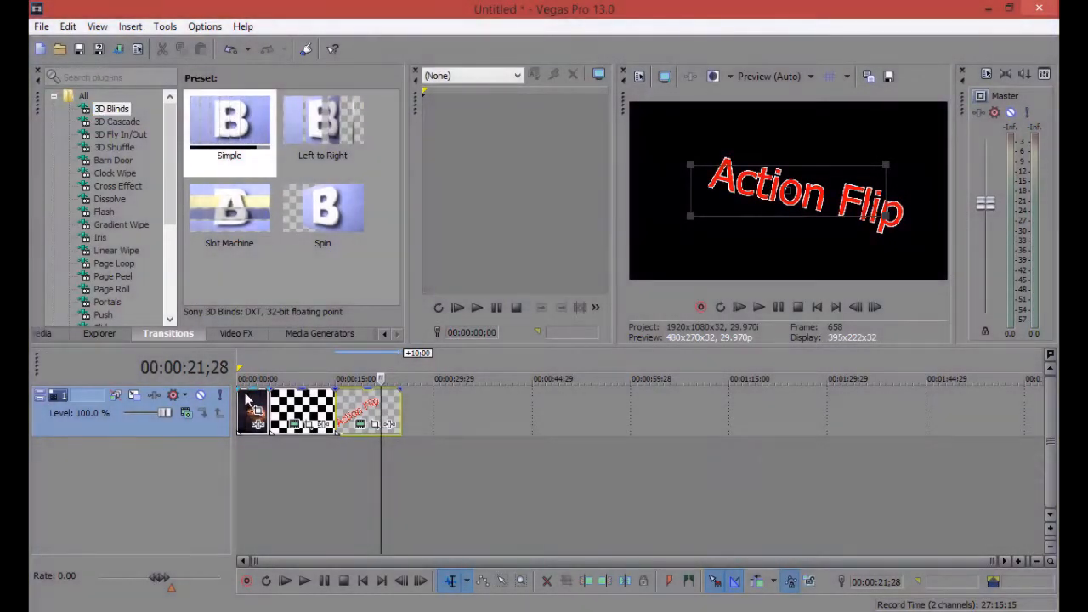
left_click(246, 411)
left_click(296, 411)
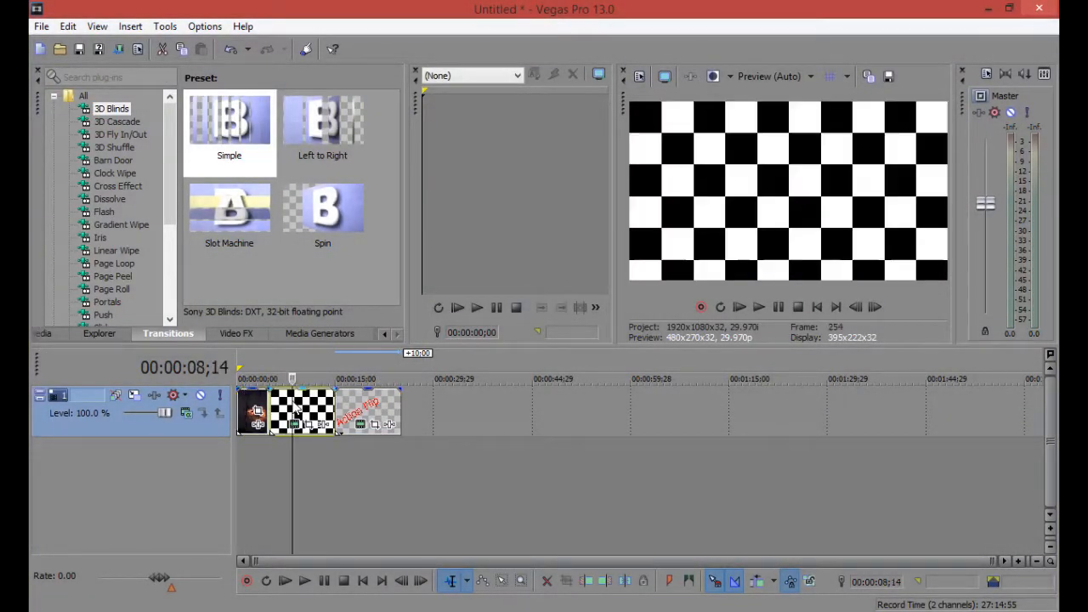
left_click(257, 408)
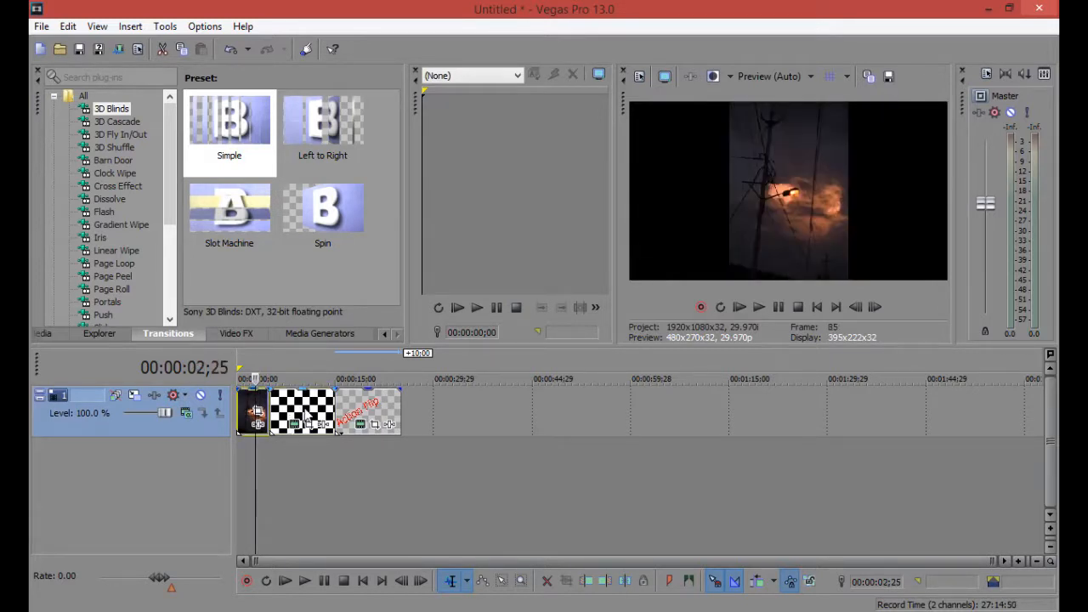
left_click(305, 415)
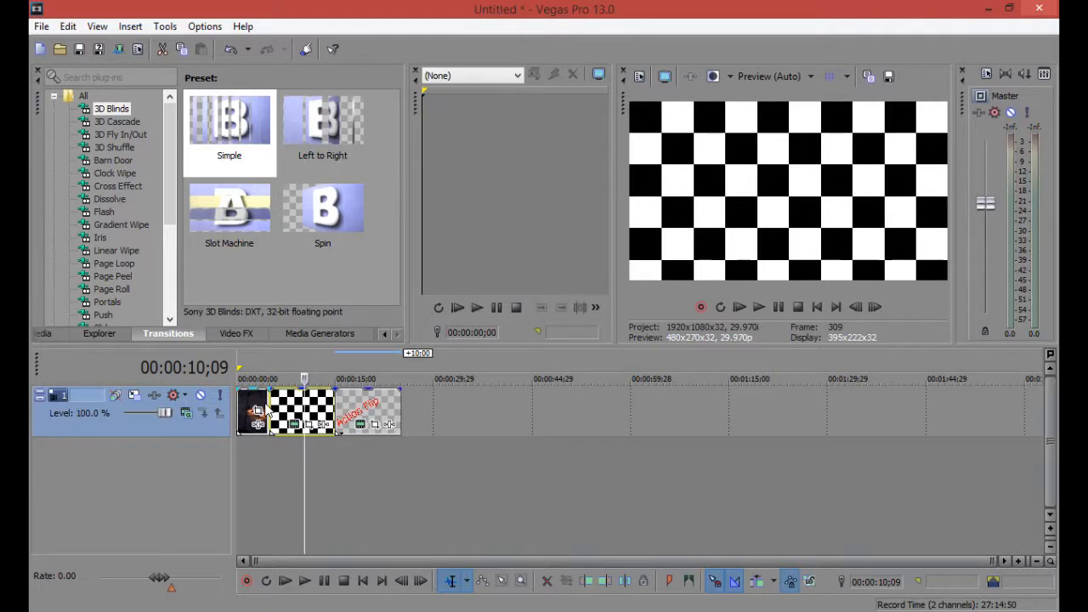
left_click(269, 412)
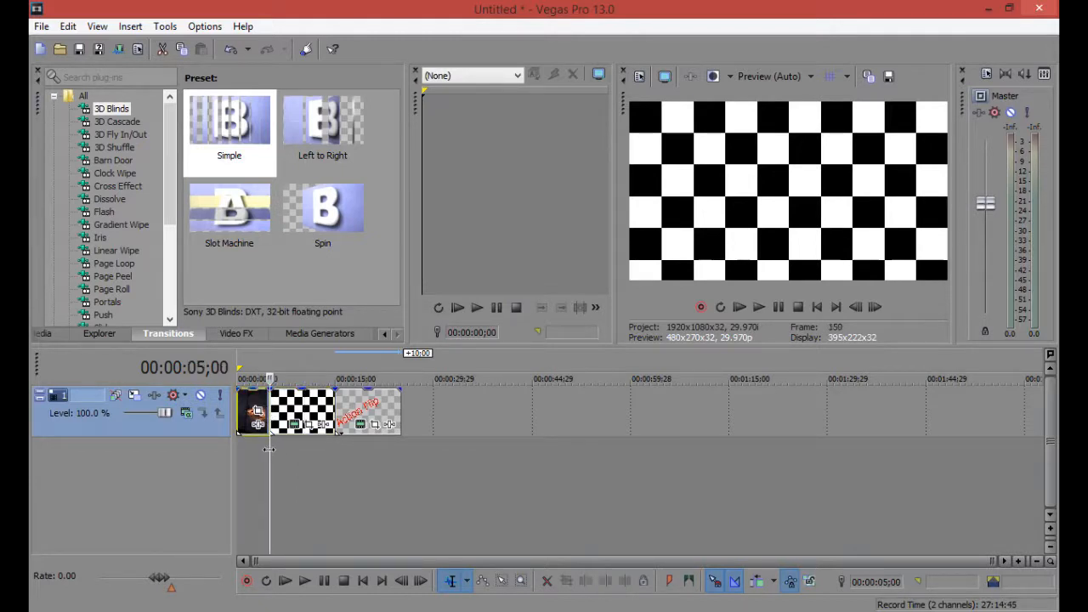
mouse_move(273, 450)
left_mouse_down()
mouse_move(261, 451)
mouse_move(286, 448)
mouse_move(253, 447)
mouse_move(283, 447)
left_mouse_up()
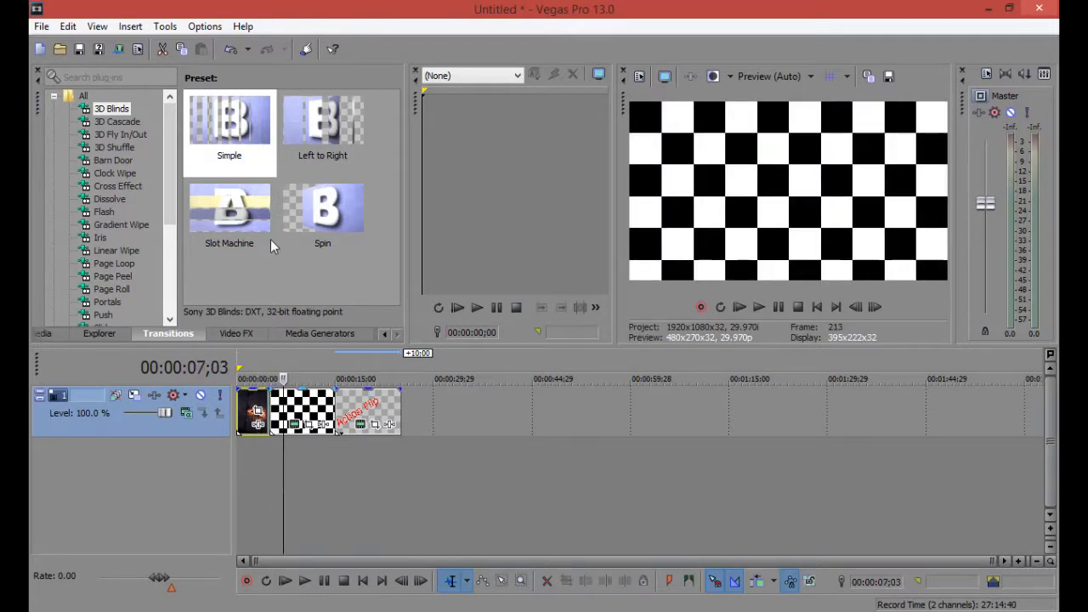
Add the 3D Blinds Spin transition between the photo and checkerboard clips with its default settings, and place the playhead just before it
scroll(278, 445, "up", 5)
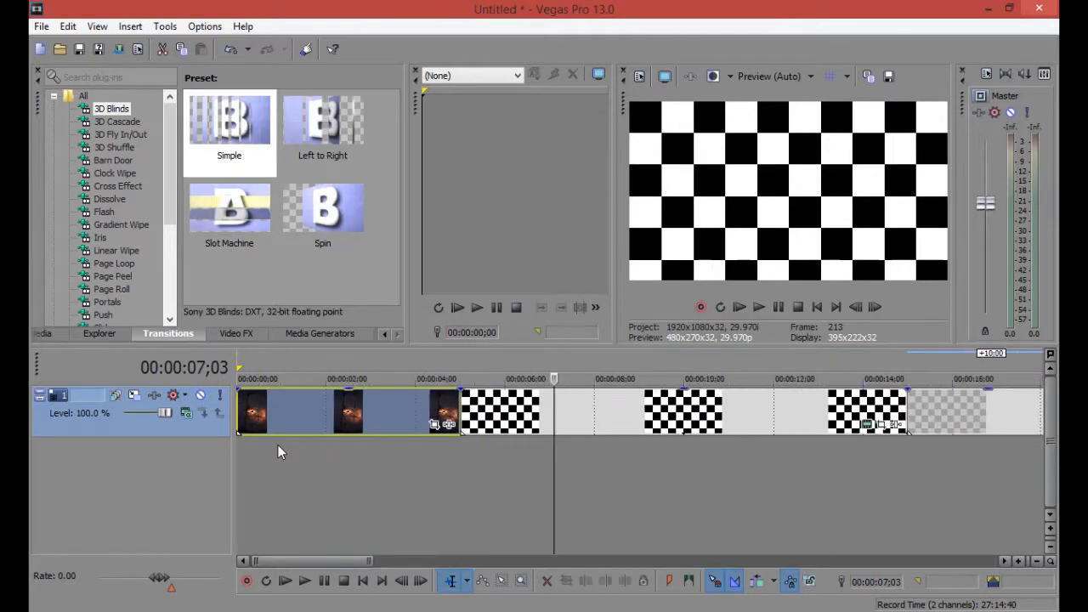
left_click(310, 214)
left_click_drag(389, 336, 462, 417)
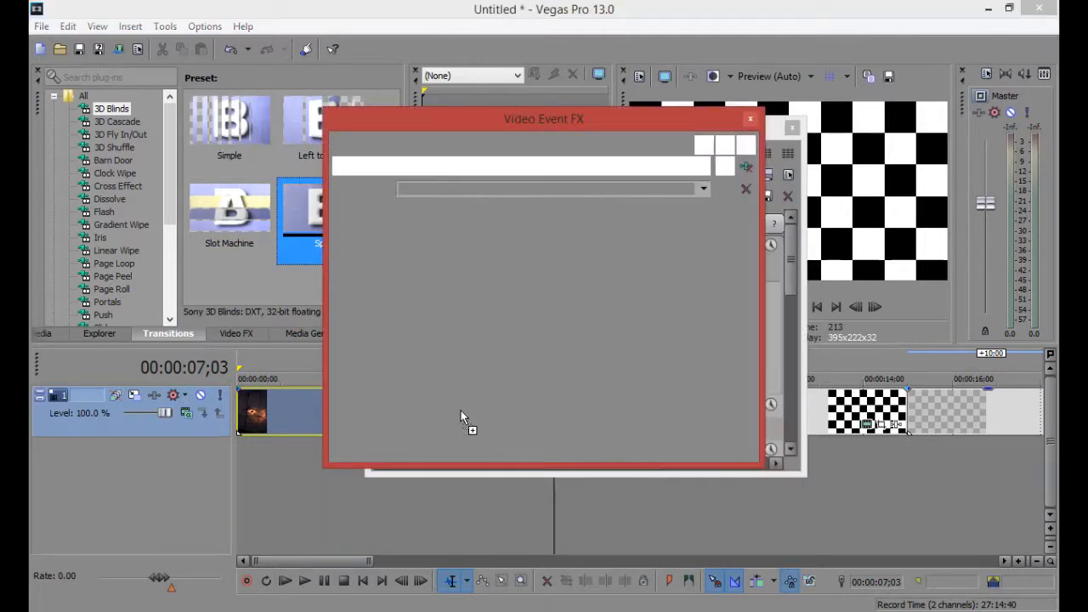
left_click(749, 121)
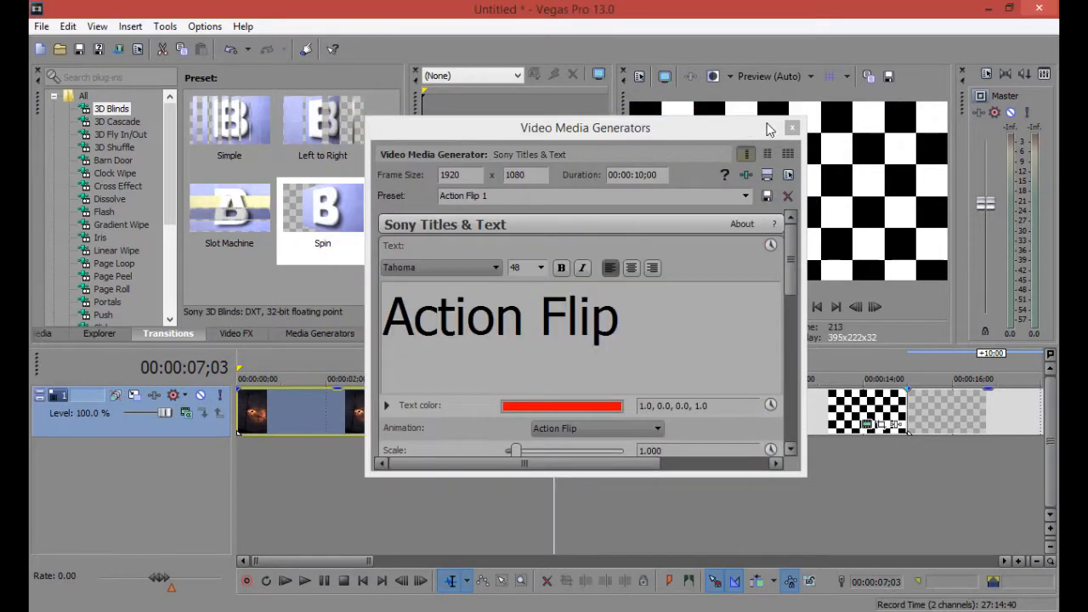
left_click(791, 127)
left_click(439, 405)
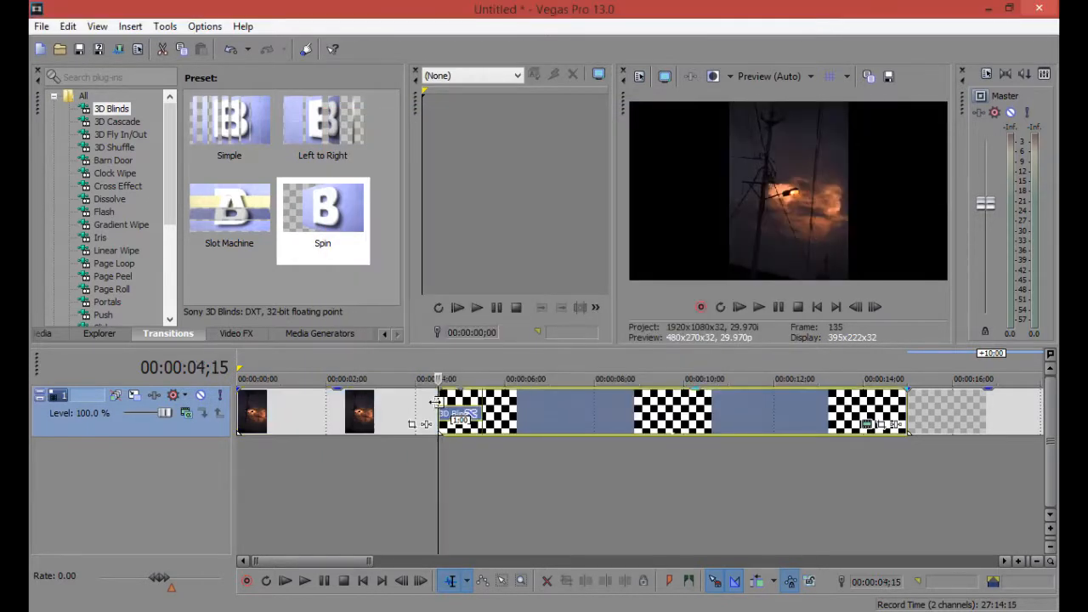
mouse_move(439, 464)
left_mouse_down()
mouse_move(477, 463)
mouse_move(425, 465)
left_mouse_up()
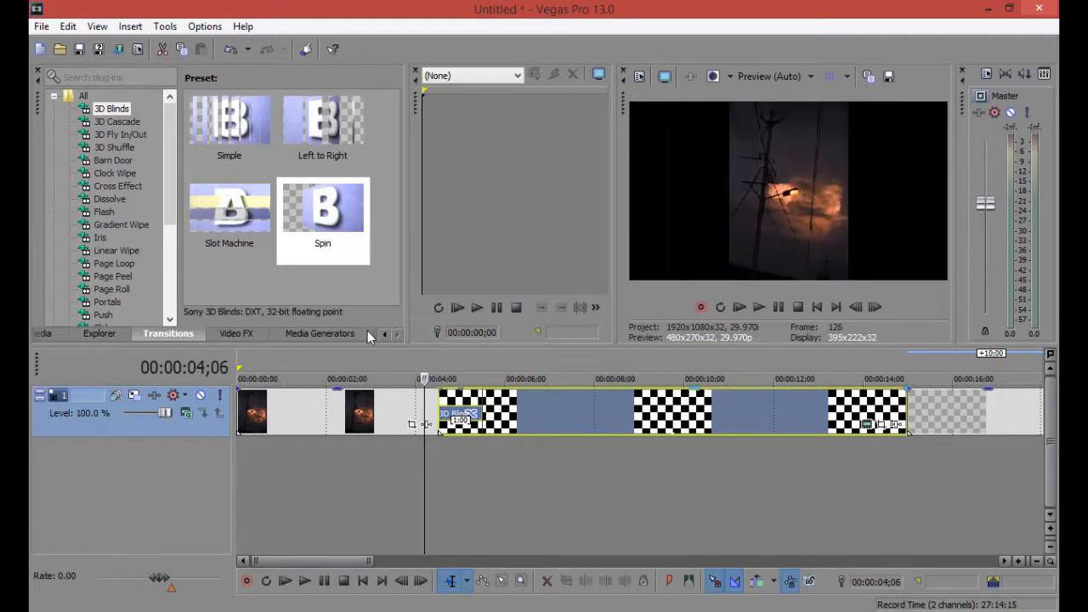
Examine the Video FX presets for Black and White, Black Restore, Brightness and Contrast, Fill Light and Film Effects
left_click(236, 334)
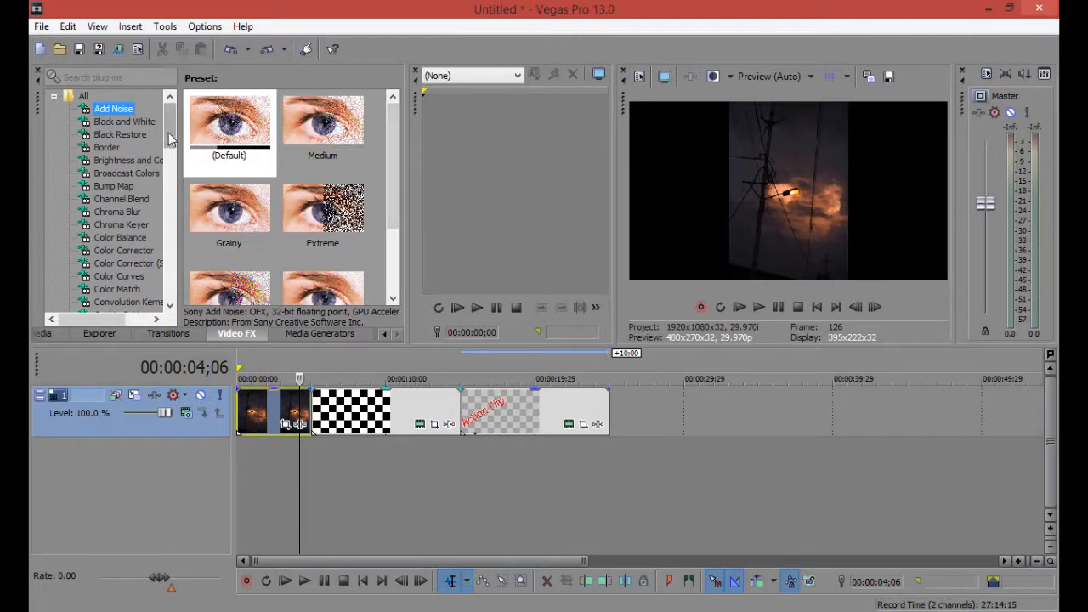
left_click(128, 123)
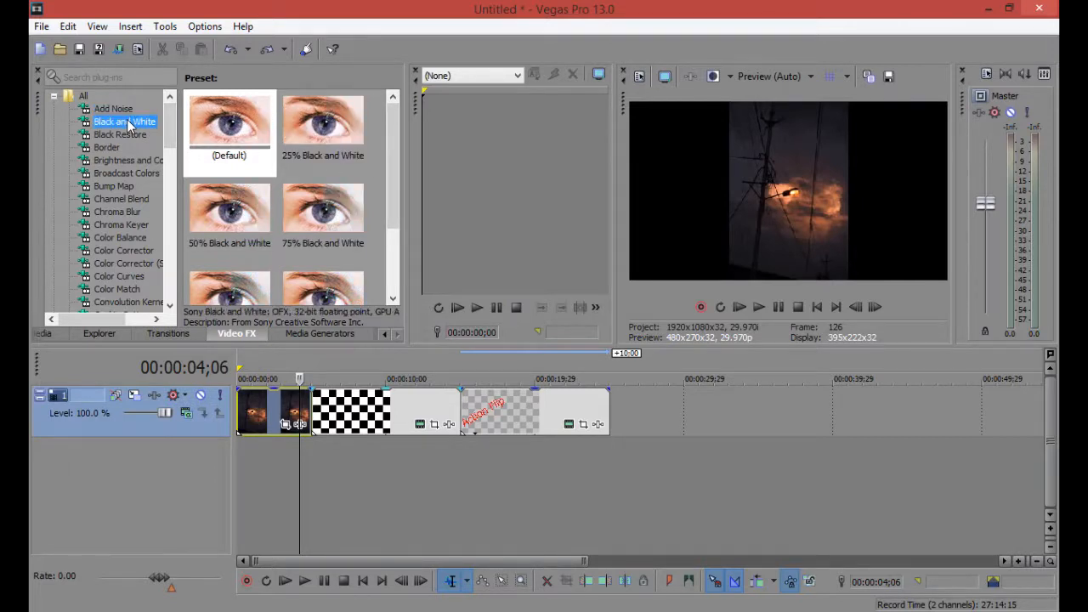
left_click(130, 139)
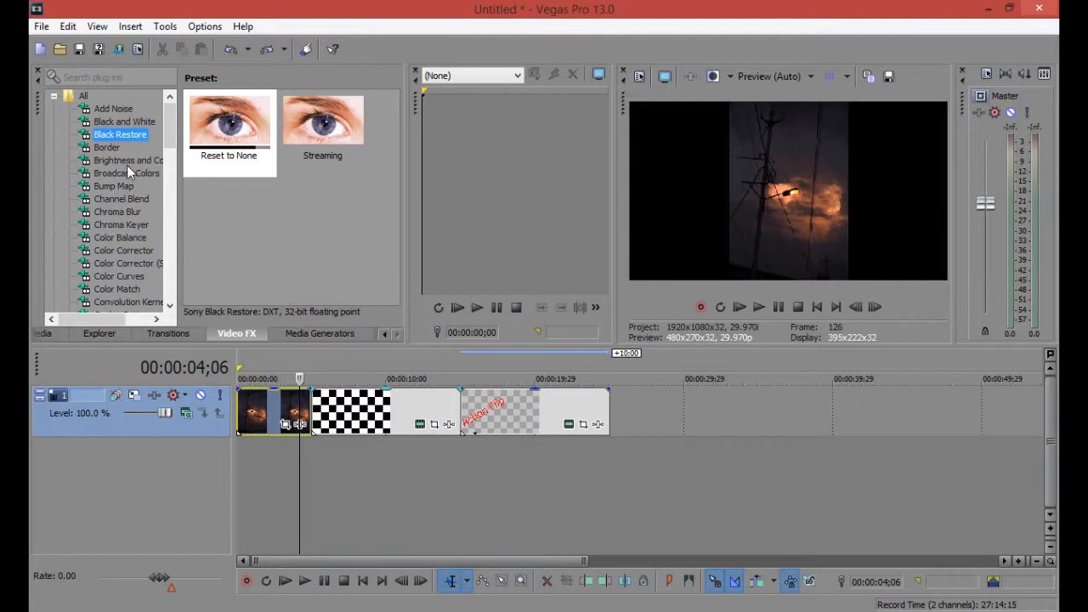
left_click(126, 161)
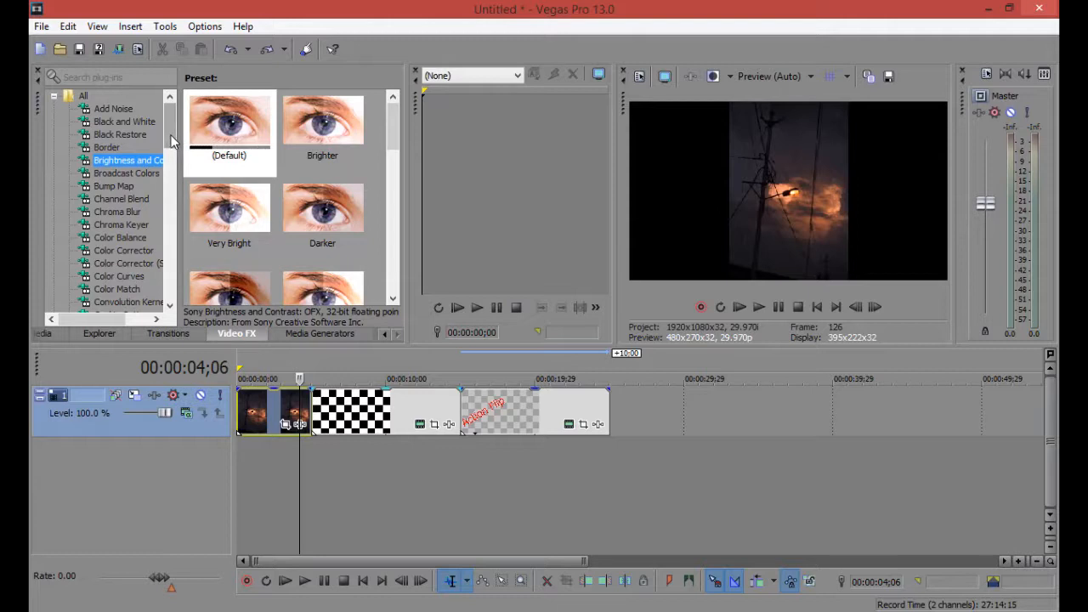
scroll(128, 213, "down", 3)
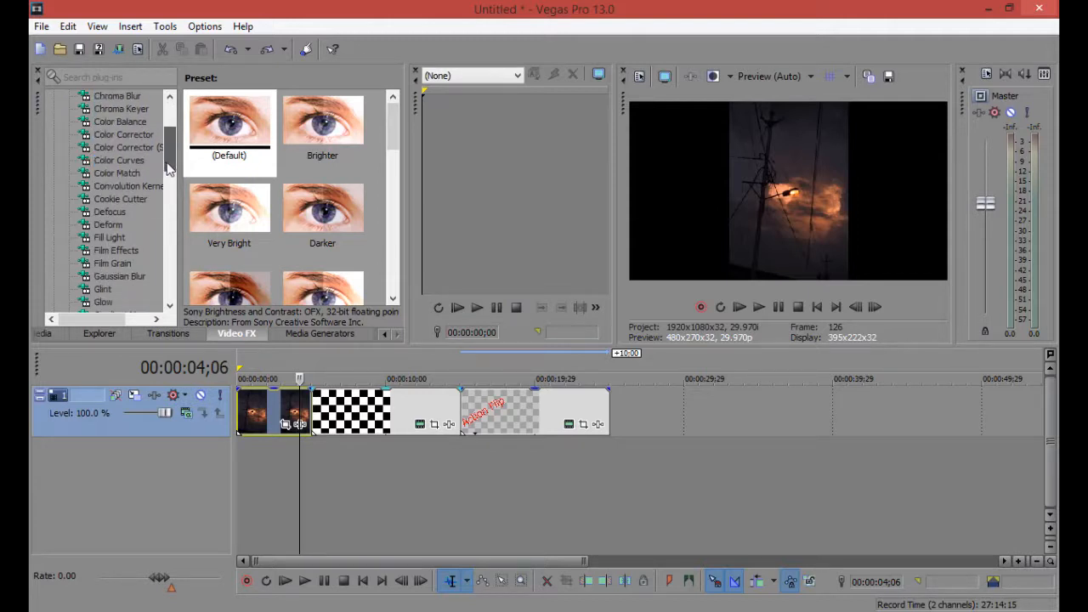
left_click(109, 238)
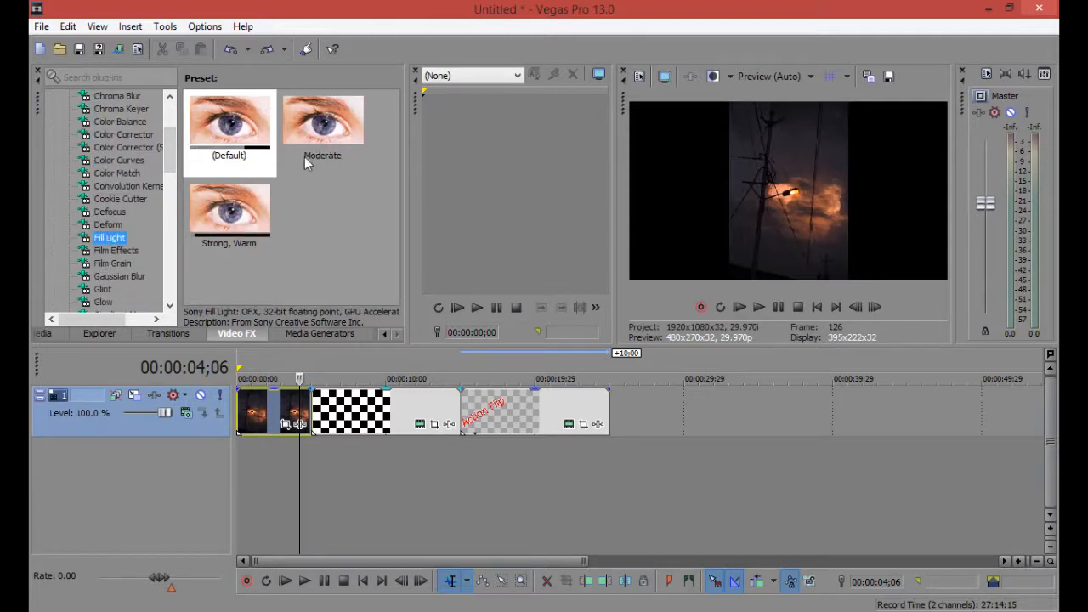
left_click(119, 250)
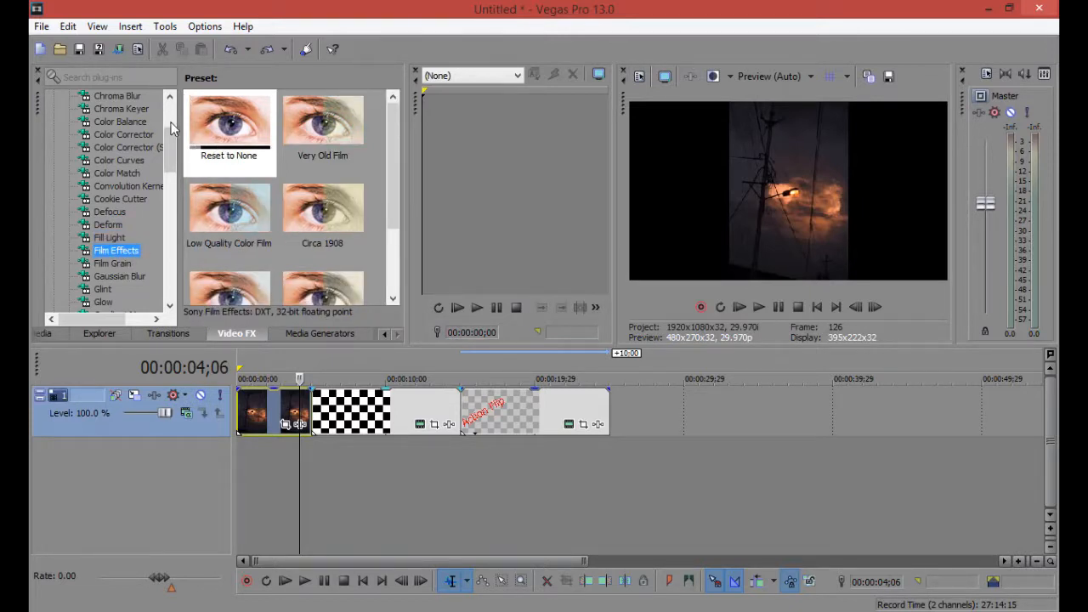
left_click_drag(173, 135, 187, 223)
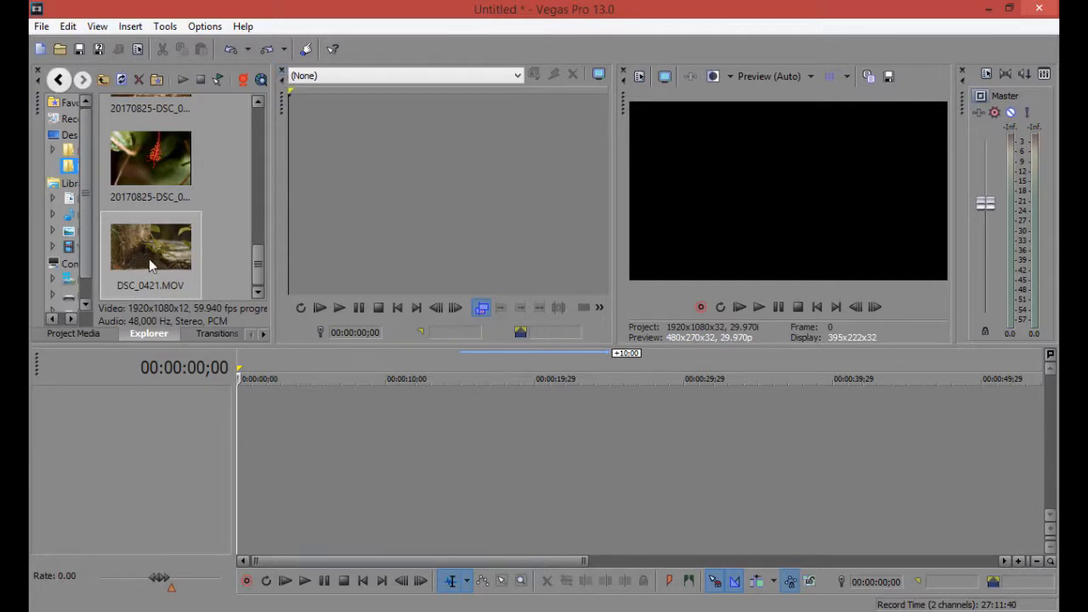
Load DSC_0421.MOV into the Trimmer and play it briefly, pausing at 00:00:01;21
left_click_drag(149, 259, 431, 168)
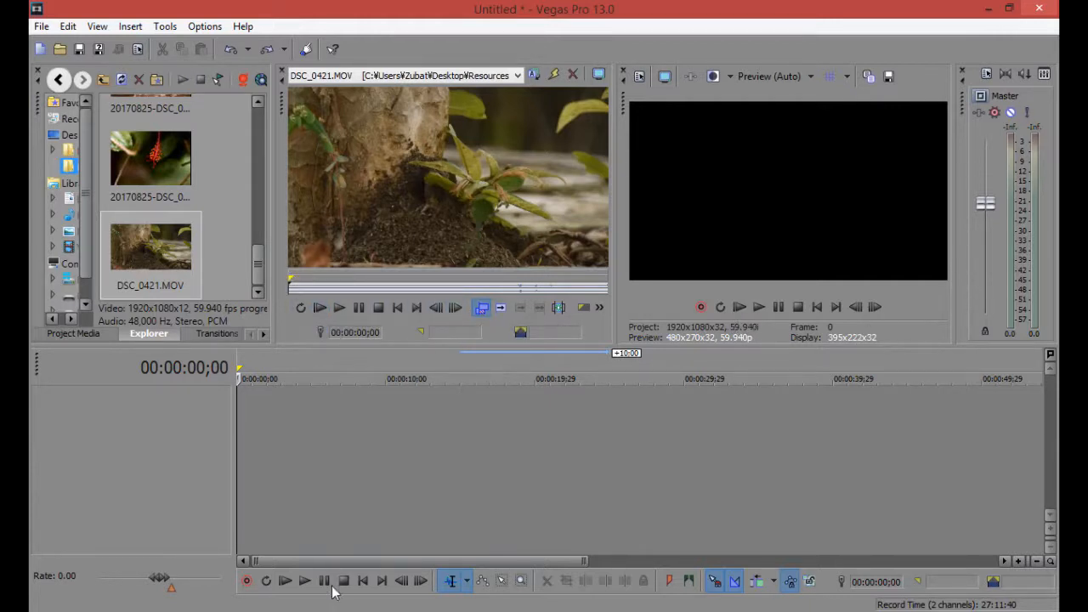
left_click(339, 313)
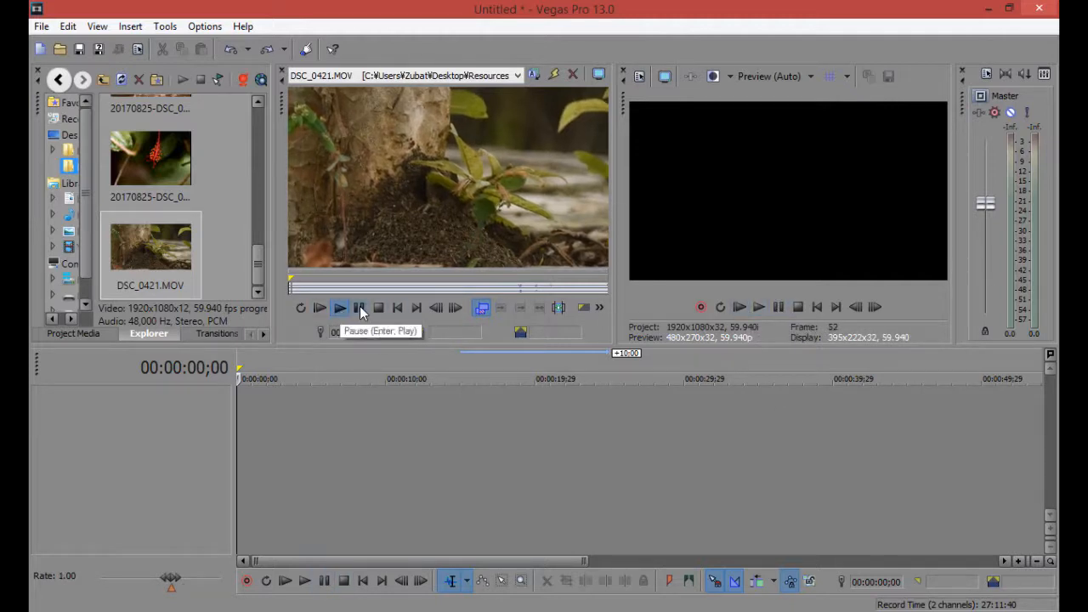
left_click(360, 308)
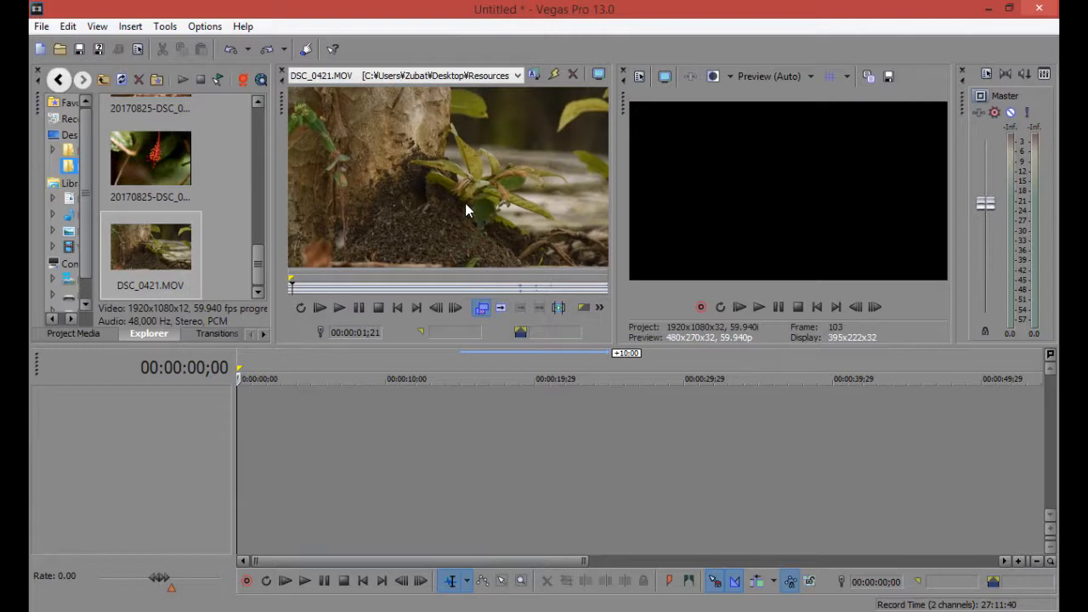
Insert an unnamed marker at 00:00:01;21 of DSC_0421.MOV in the Trimmer
left_click(599, 309)
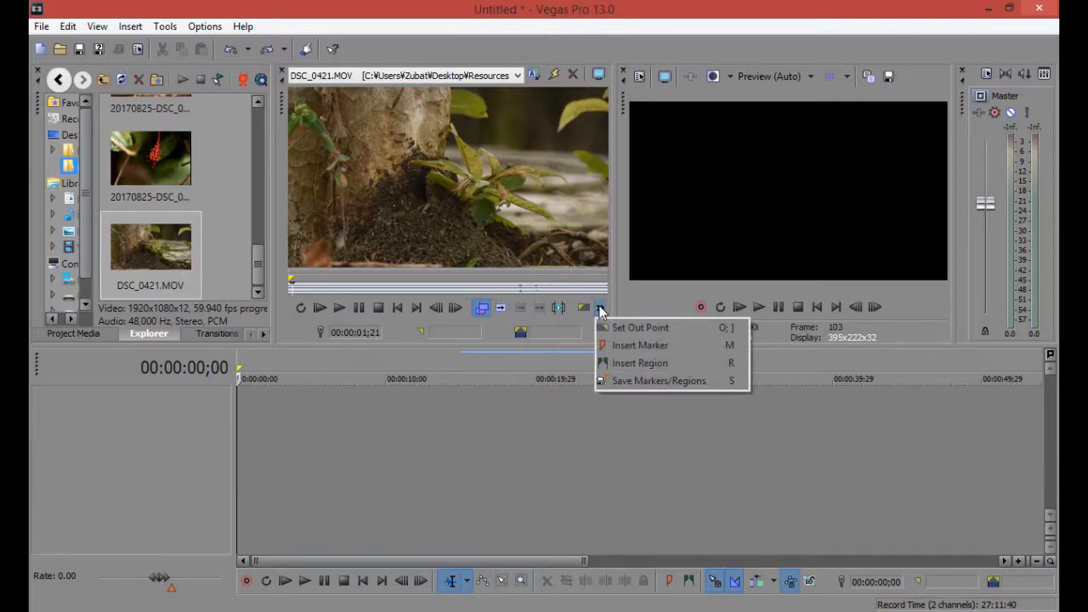
left_click(654, 346)
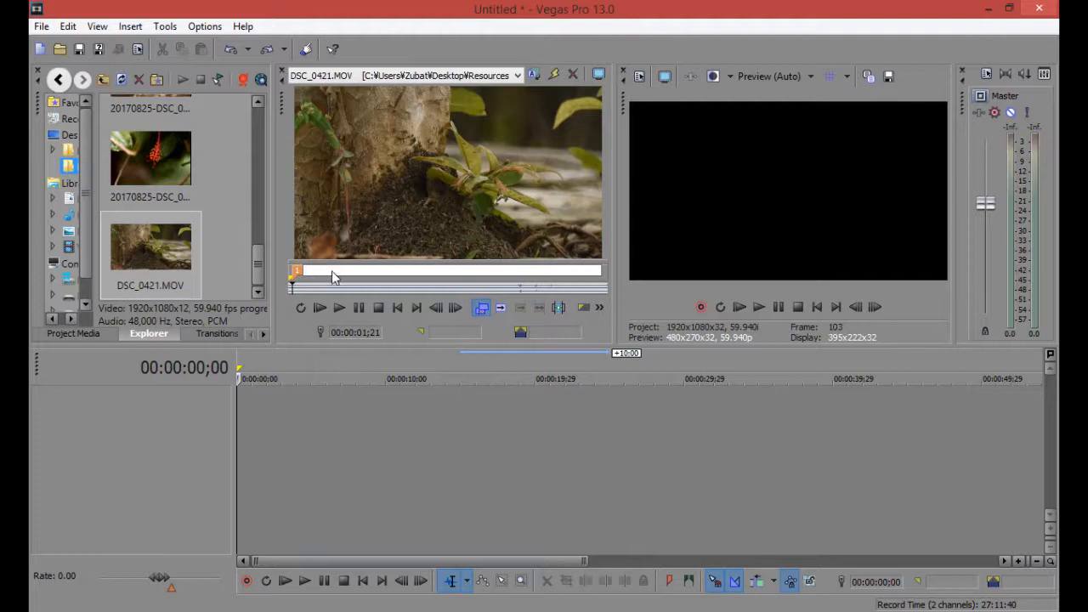
left_click(300, 291)
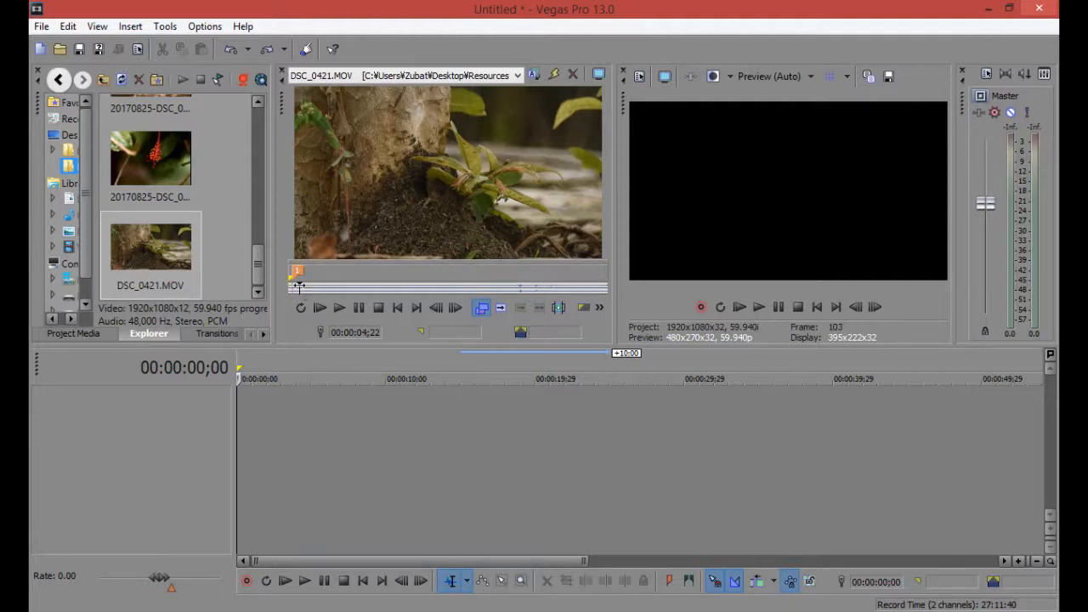
Insert a second marker in DSC_0421.MOV while it plays in the Trimmer, and pause the playback
left_click(338, 311)
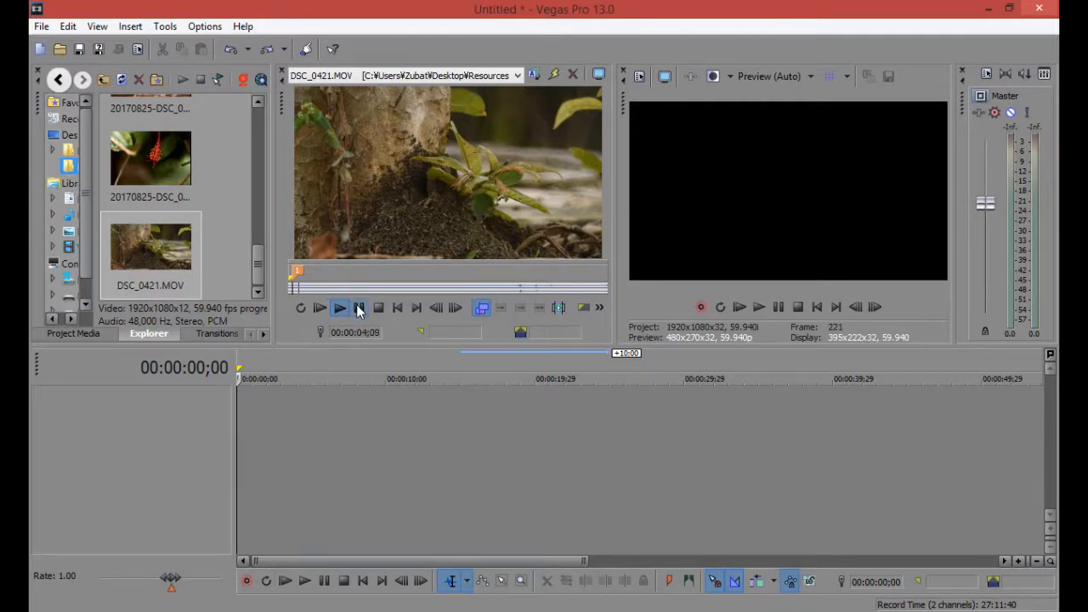
left_click(599, 311)
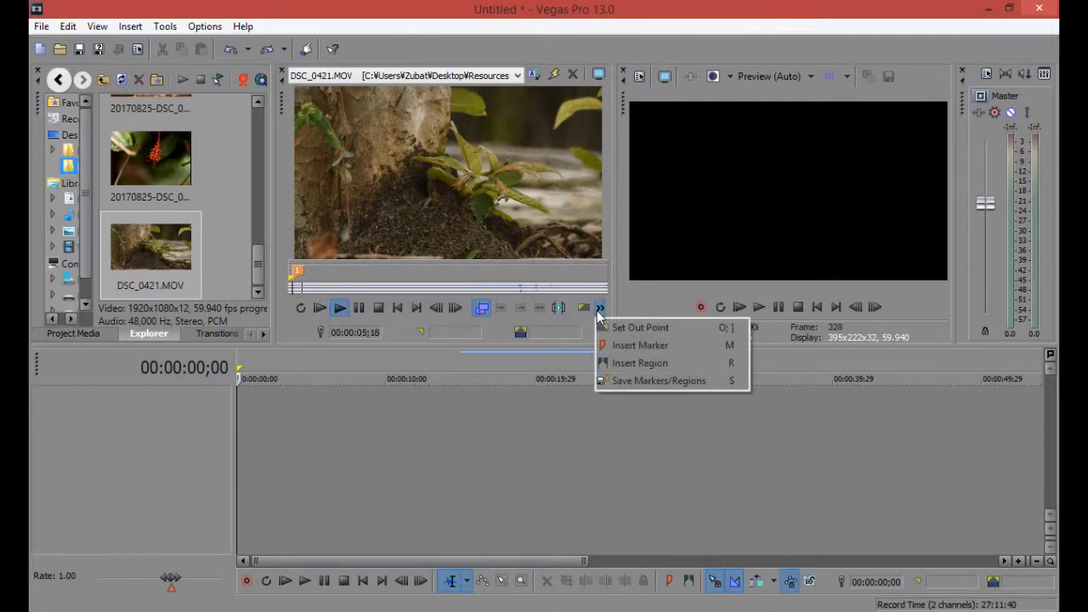
left_click(650, 345)
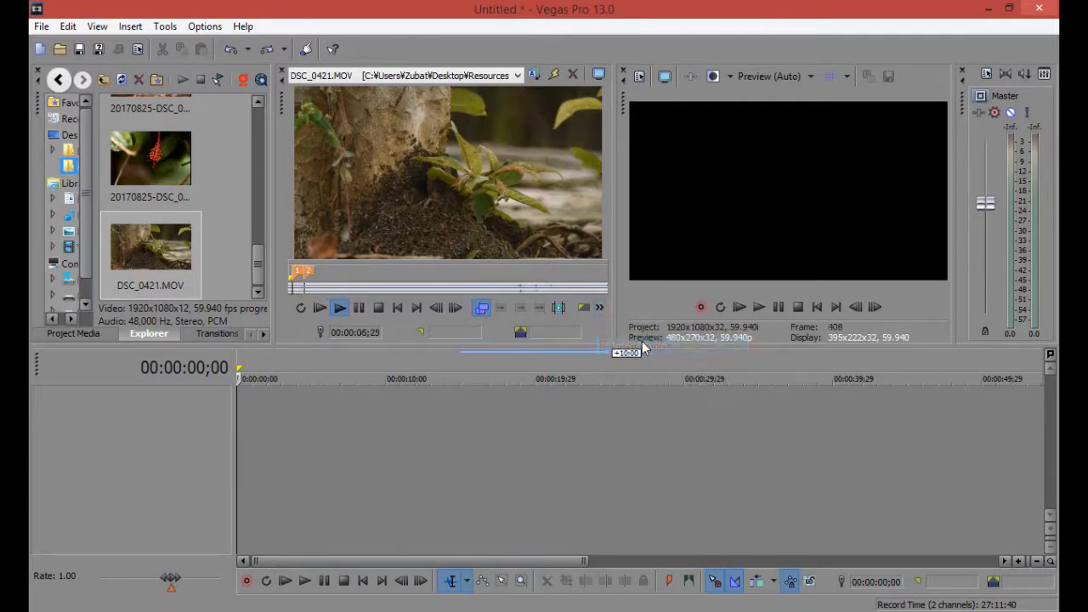
left_click(357, 309)
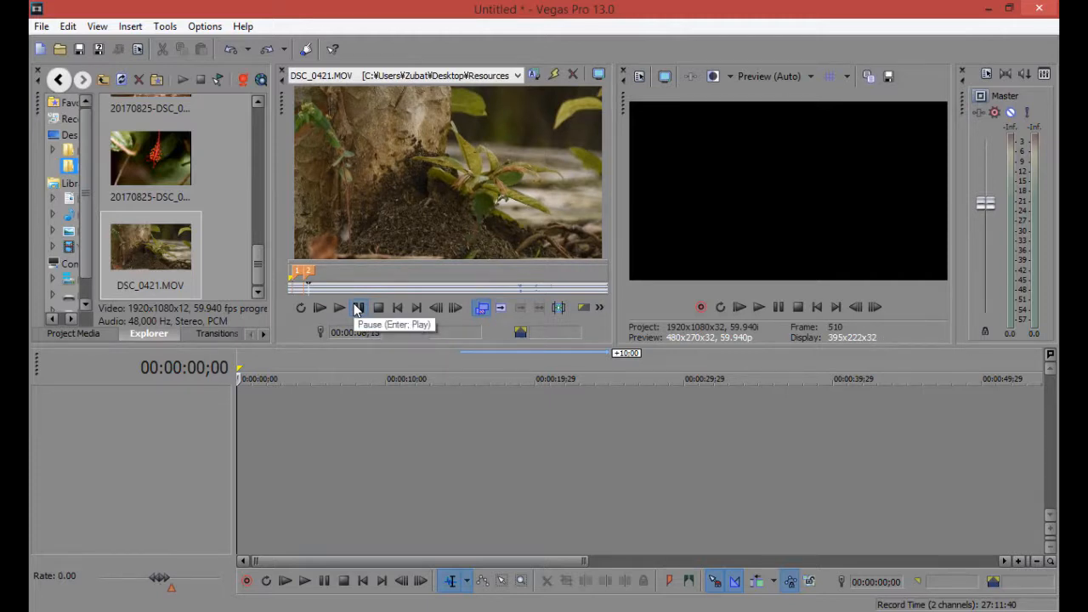
Insert a third marker at 00:00:15;16 in the Trimmer and name it trim1
left_click(310, 273)
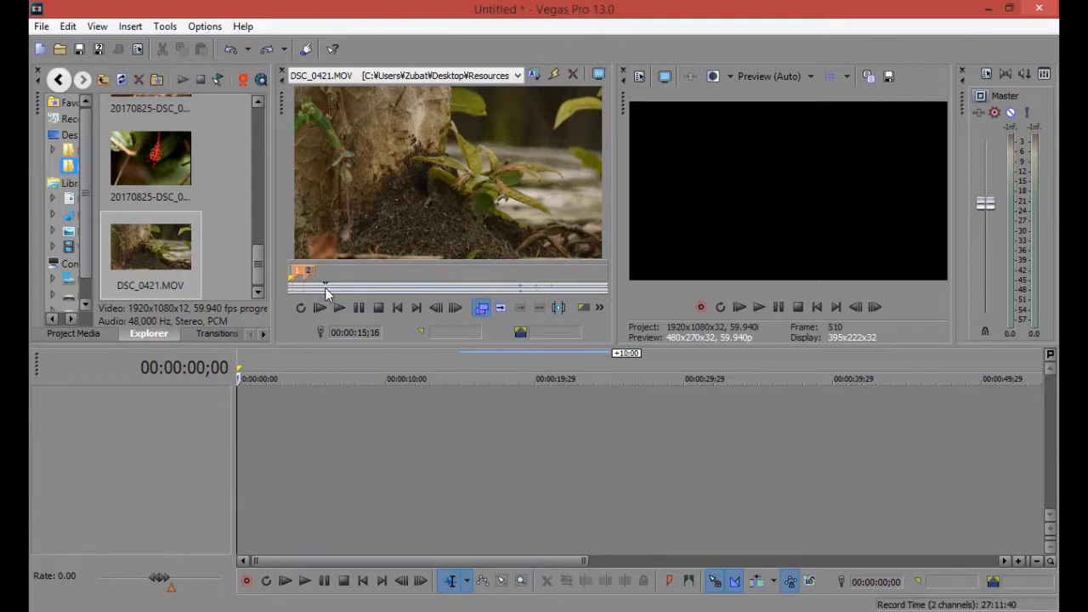
key("m")
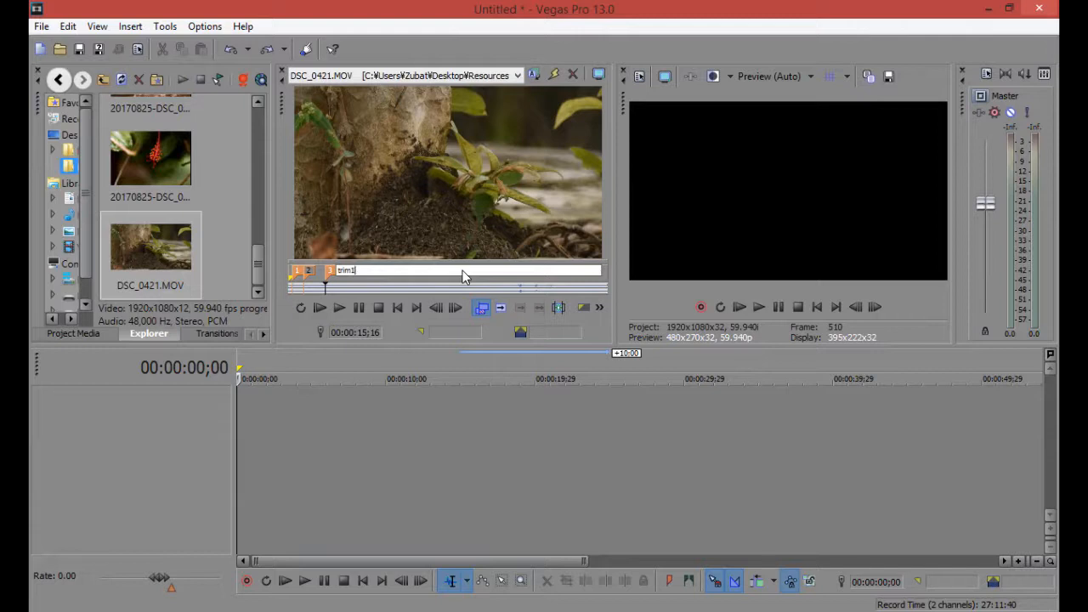
key("Return")
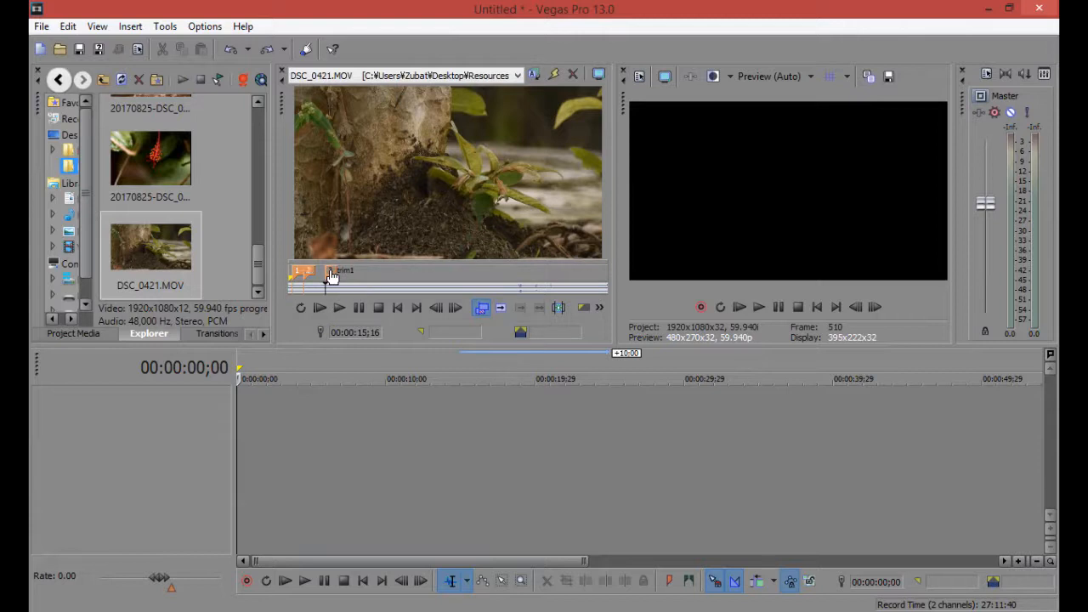
mouse_move(332, 277)
left_mouse_down()
mouse_move(530, 280)
mouse_move(338, 281)
left_mouse_up()
Select the range from 00:00:40;08 to 00:01:17;05 of DSC_0421.MOV in the Trimmer and insert an unnamed region over it
left_click(600, 307)
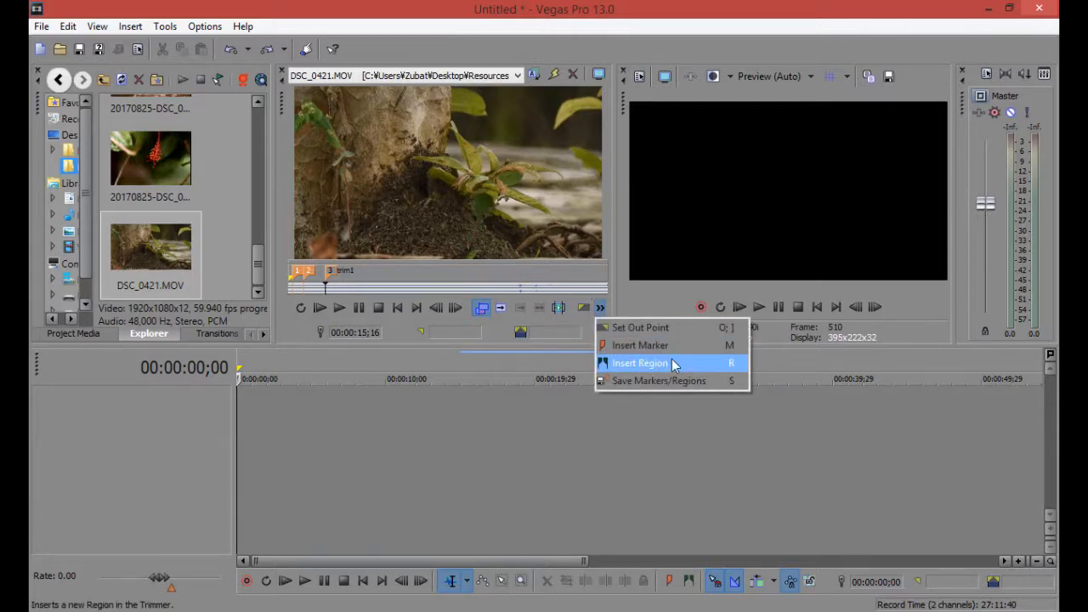
left_click(529, 281)
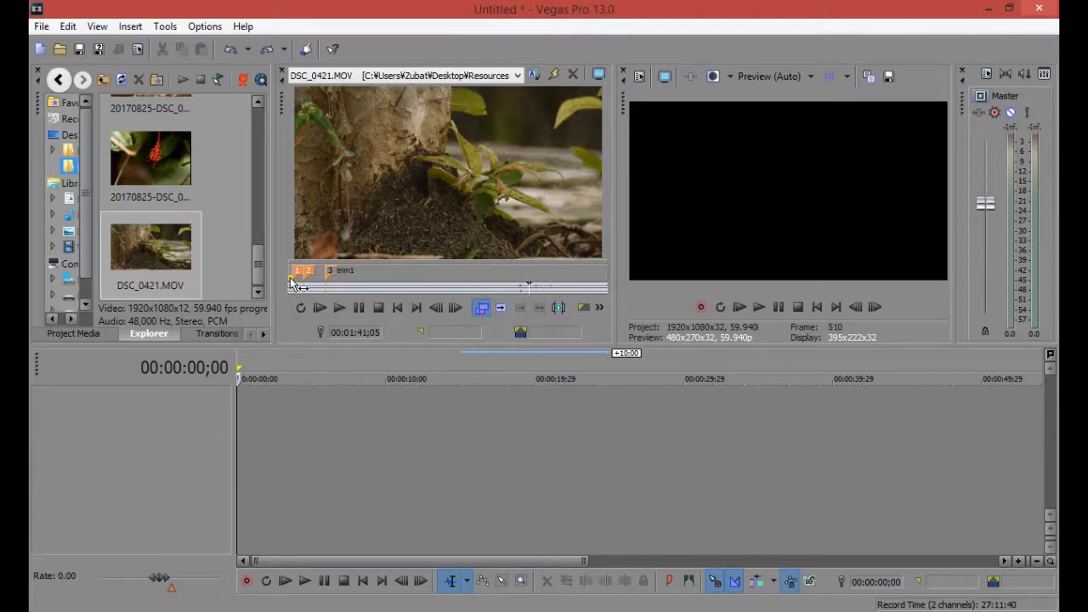
left_click_drag(292, 284, 471, 284)
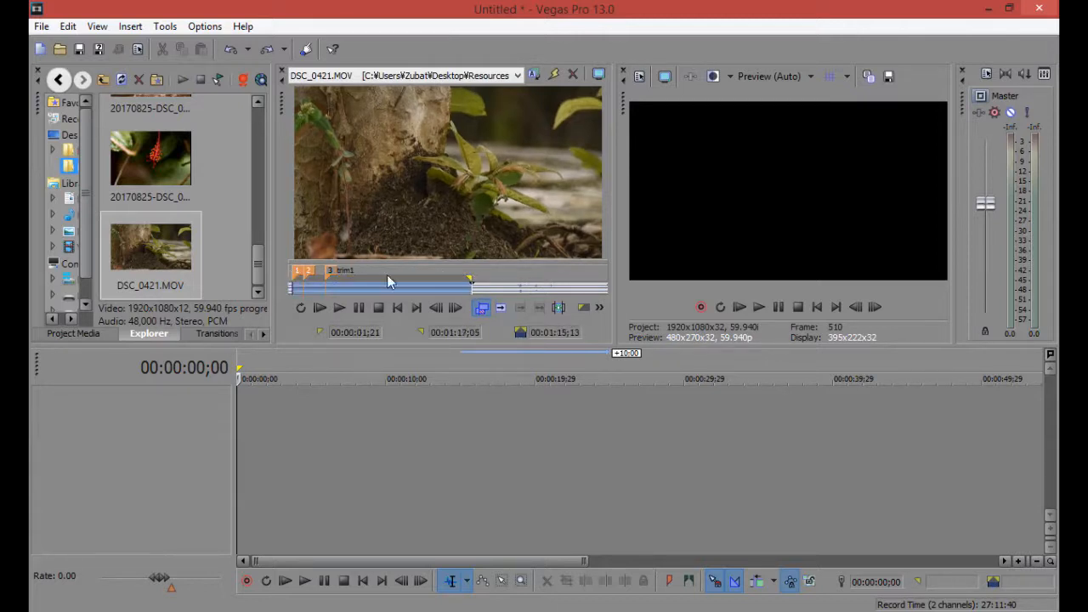
left_click_drag(292, 284, 387, 284)
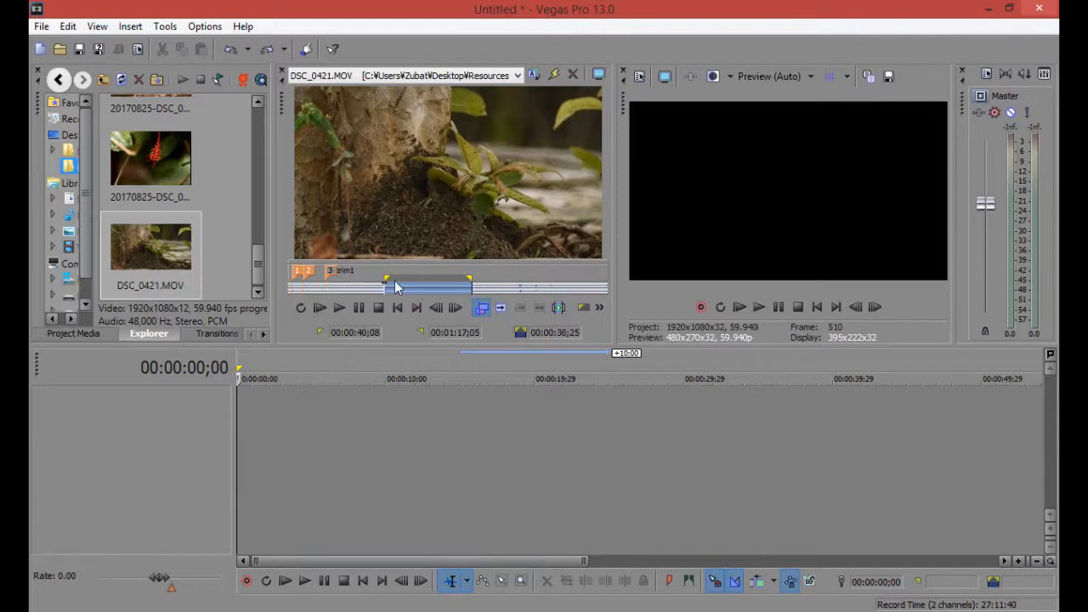
left_click(600, 307)
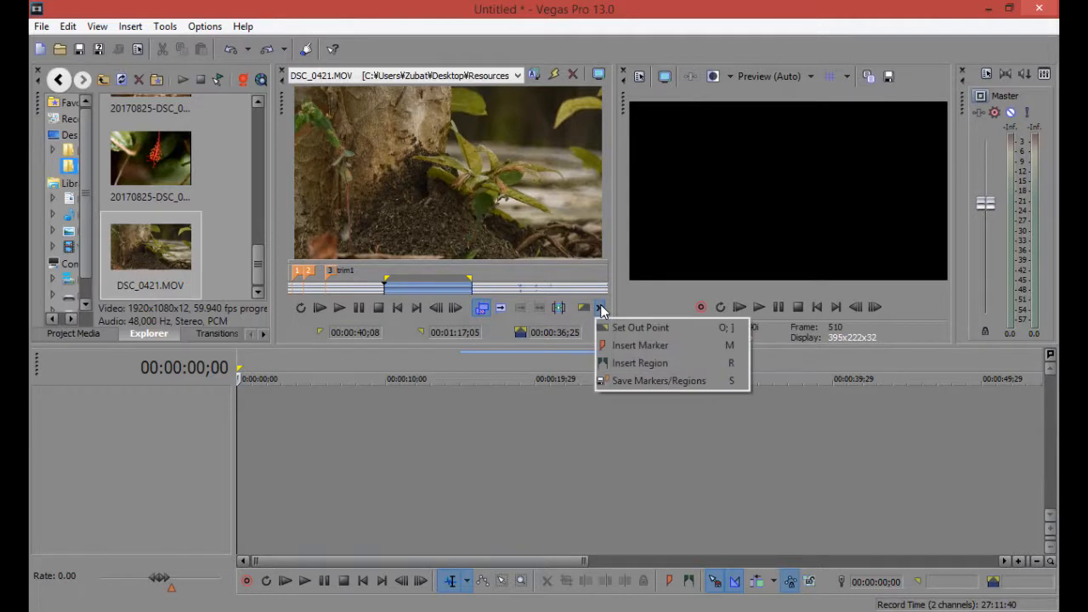
left_click(649, 366)
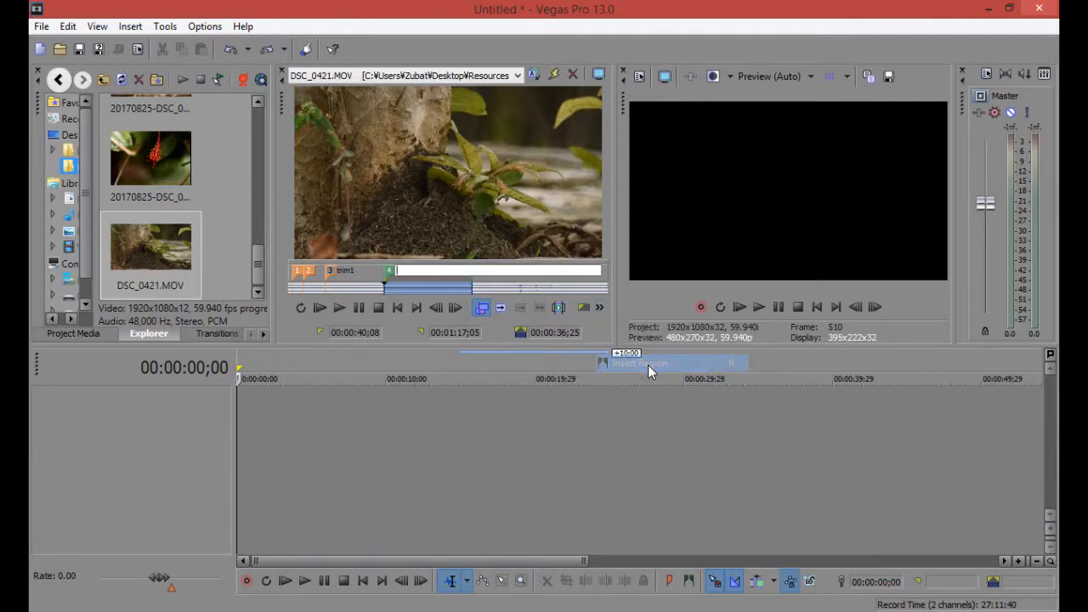
left_click(389, 275)
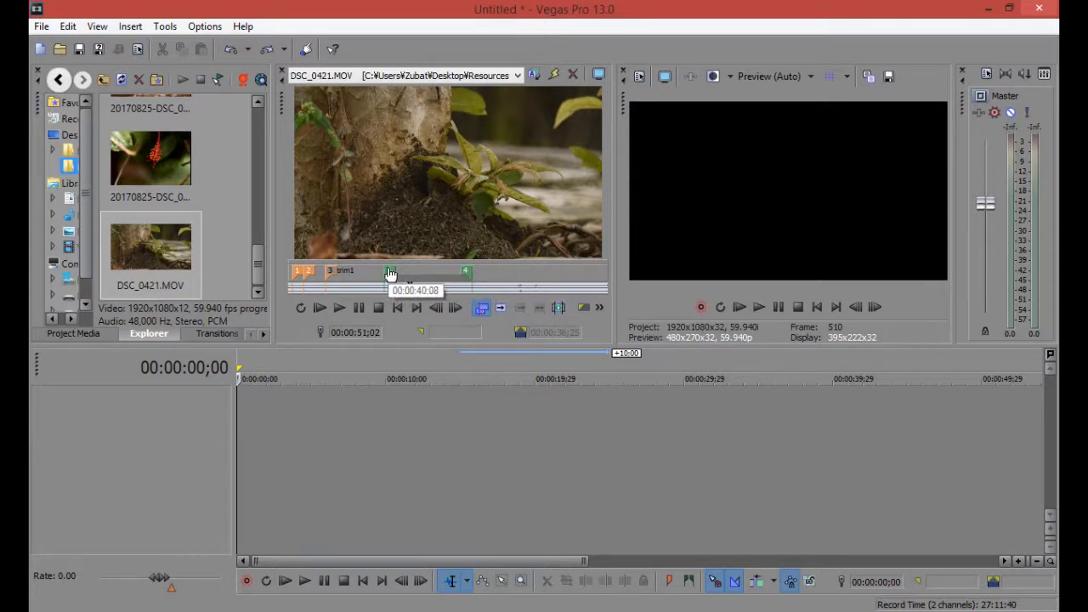
Select the whole region in the Trimmer and create a subclip of DSC_0421.MOV from it
right_click(469, 277)
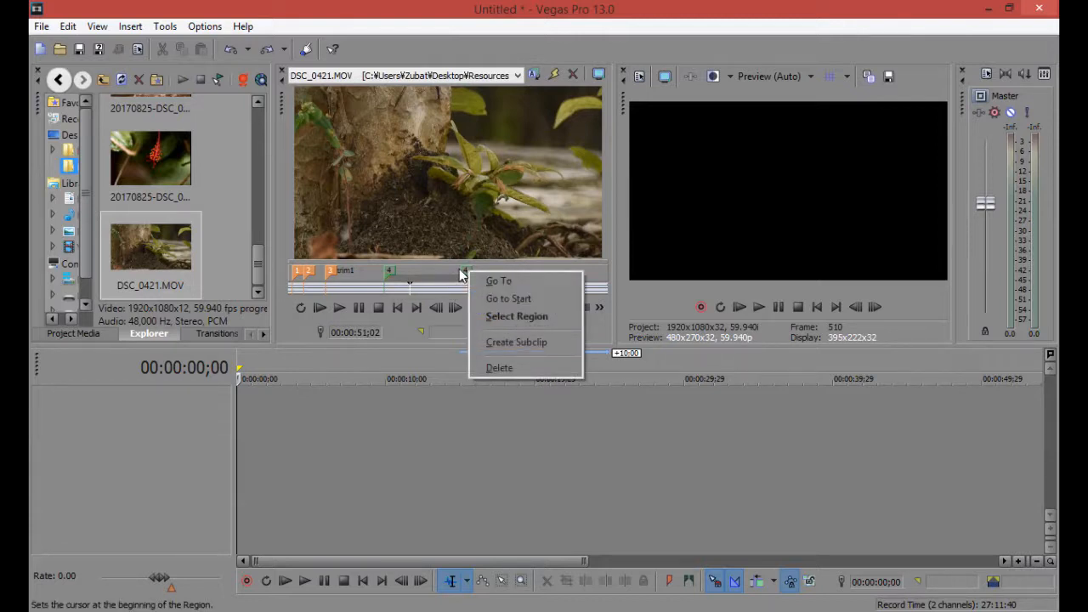
double_click(464, 271)
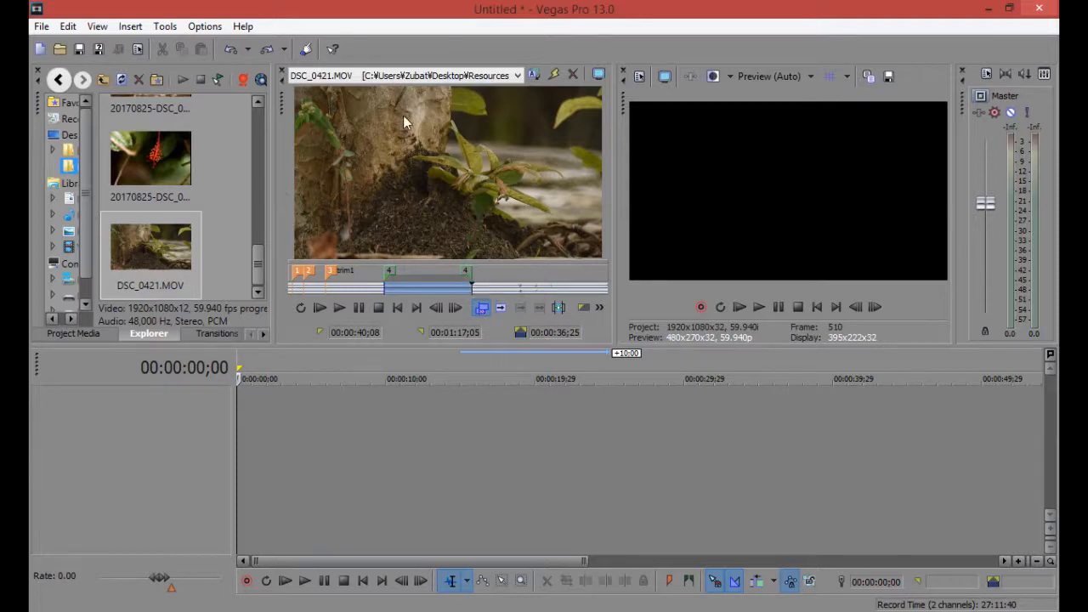
right_click(466, 277)
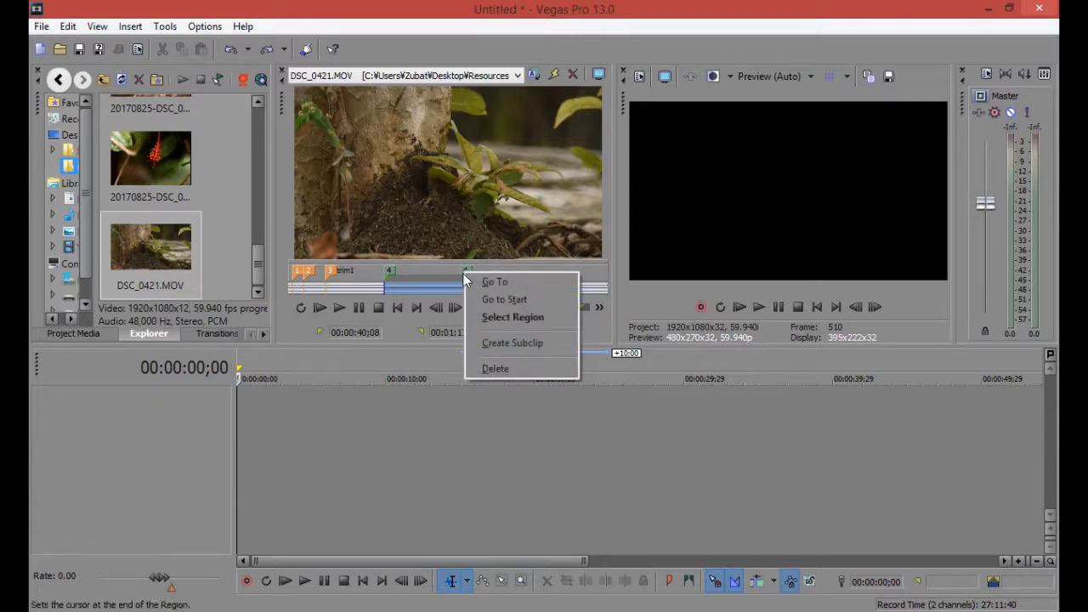
left_click(536, 343)
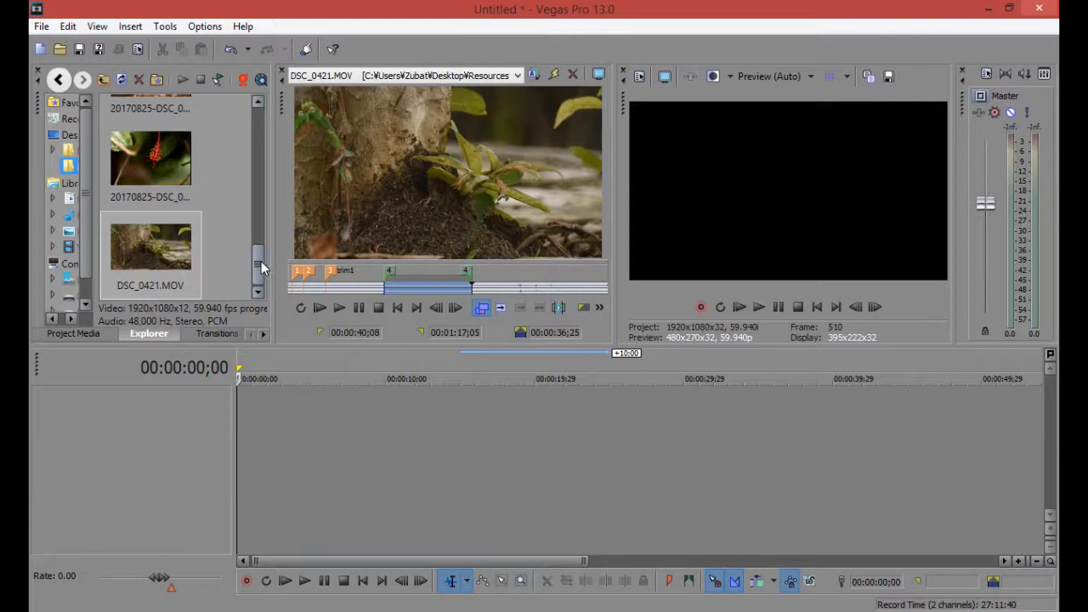
Find DSC_0421.MOV - subclip 1 in the project media and place it at the start of the empty timeline
left_click(75, 335)
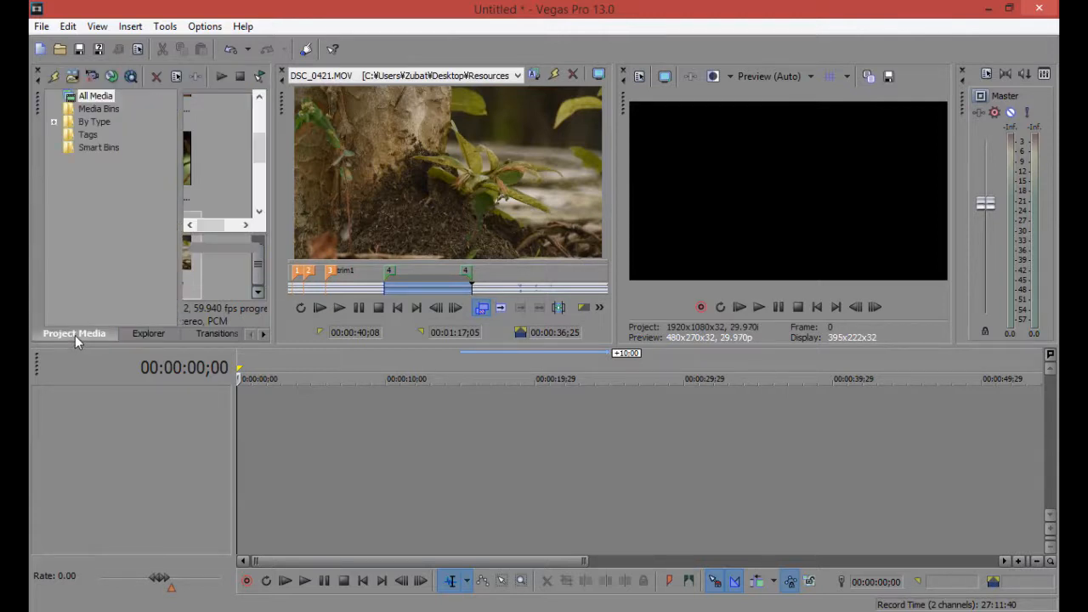
left_click_drag(147, 224, 93, 223)
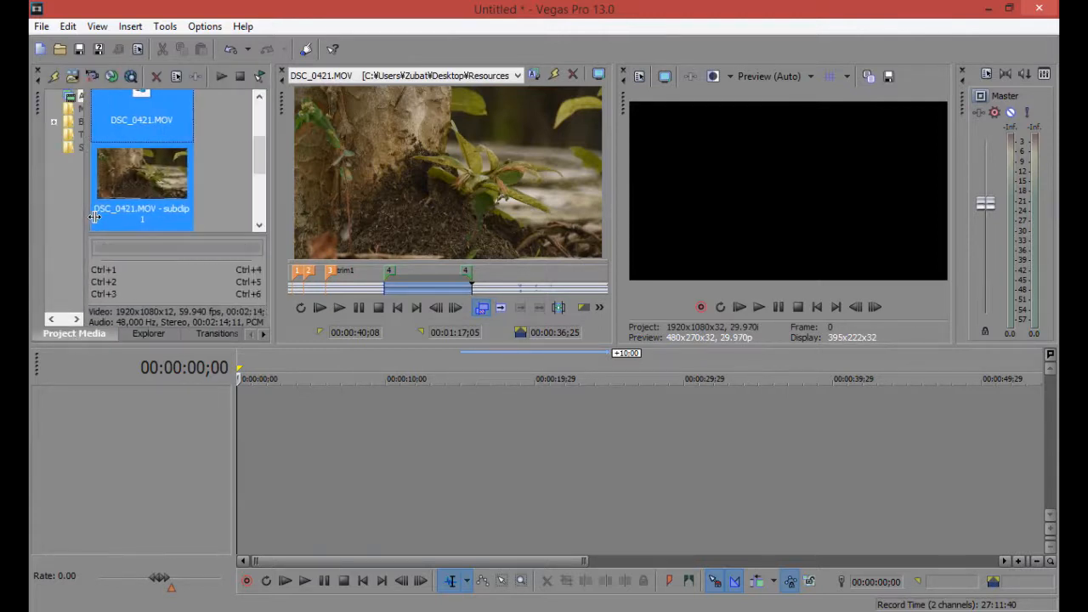
left_click(144, 187)
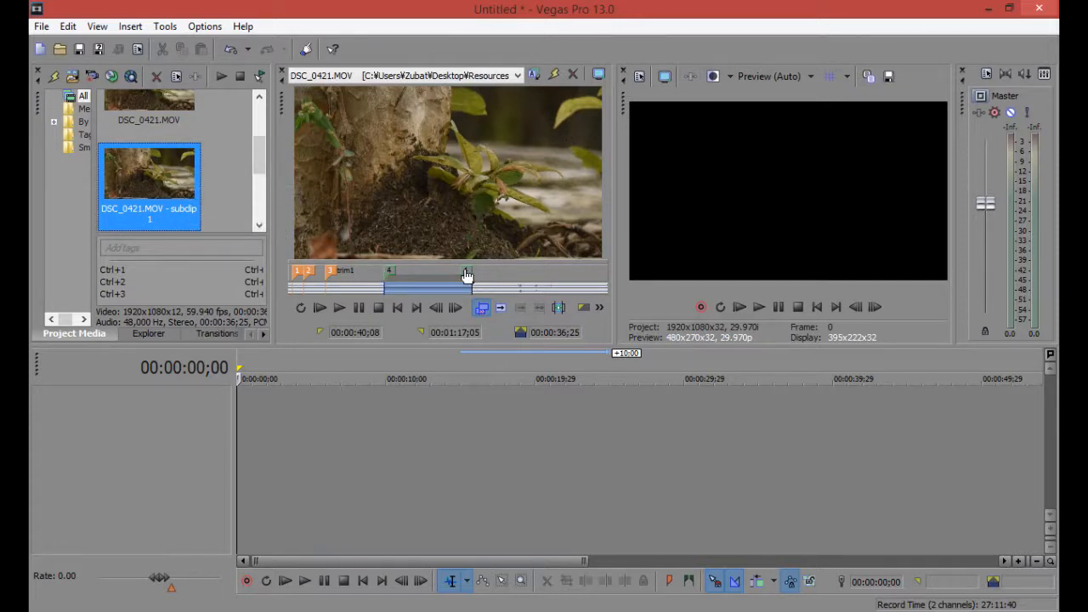
left_click_drag(147, 177, 245, 441)
left_click(646, 257)
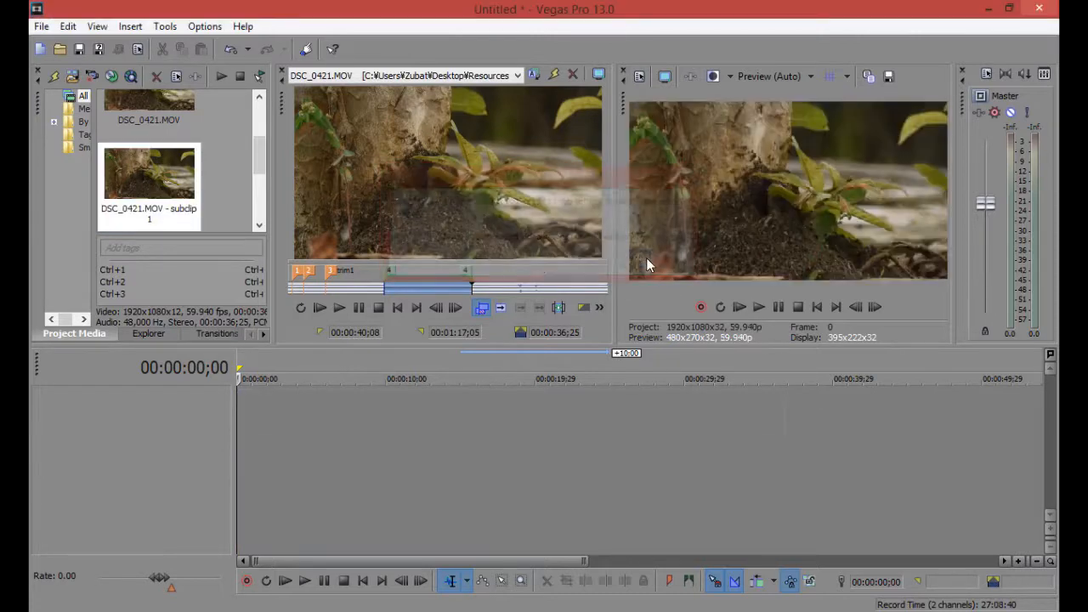
Play the marked region briefly in the Trimmer and the subclip on the timeline to compare their starts
left_click(338, 311)
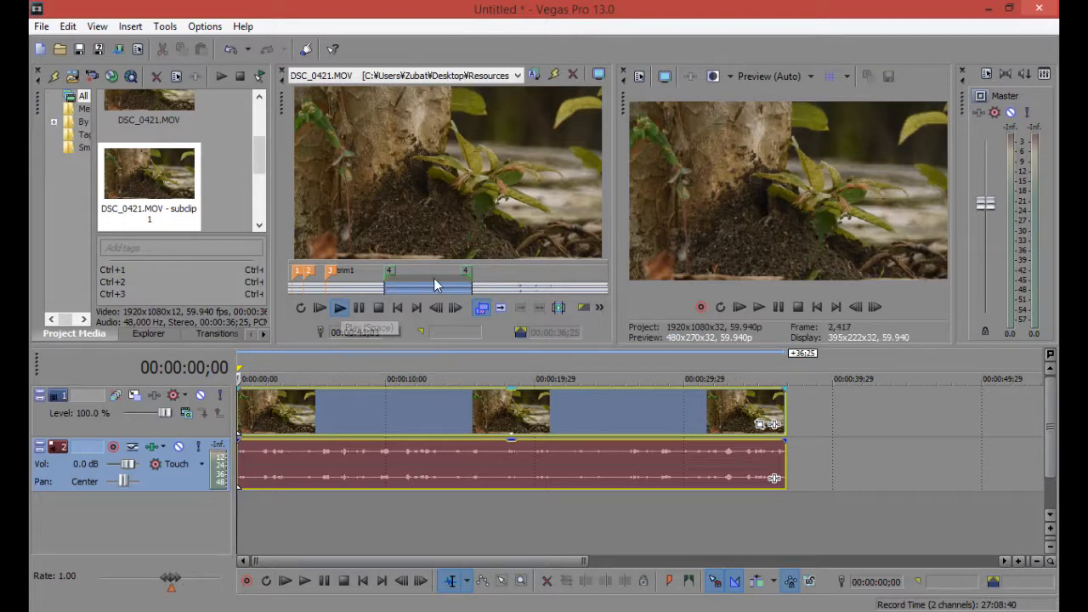
left_click(359, 308)
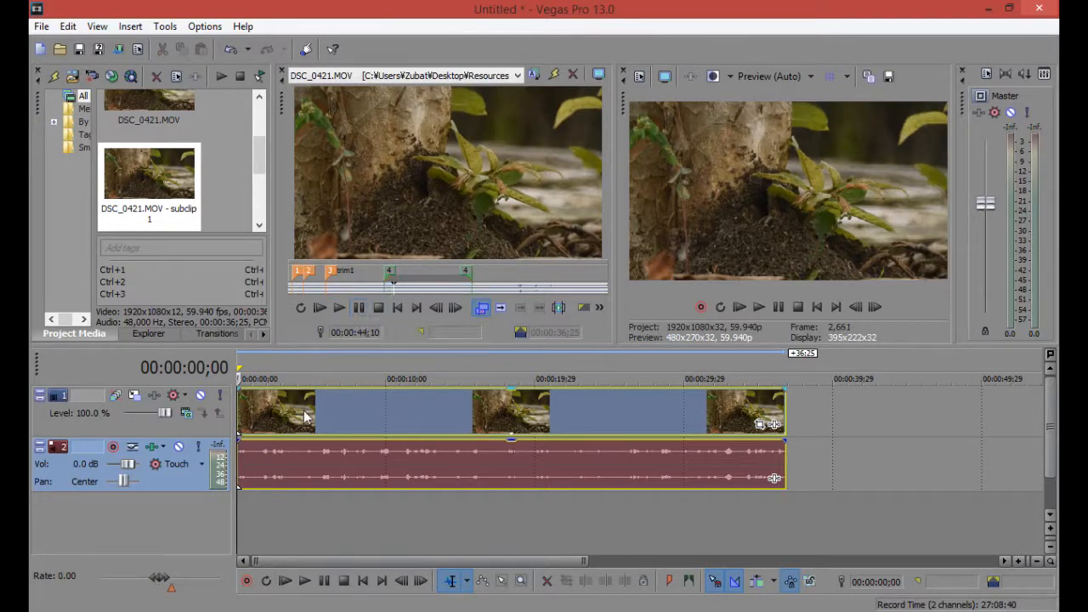
left_click(241, 418)
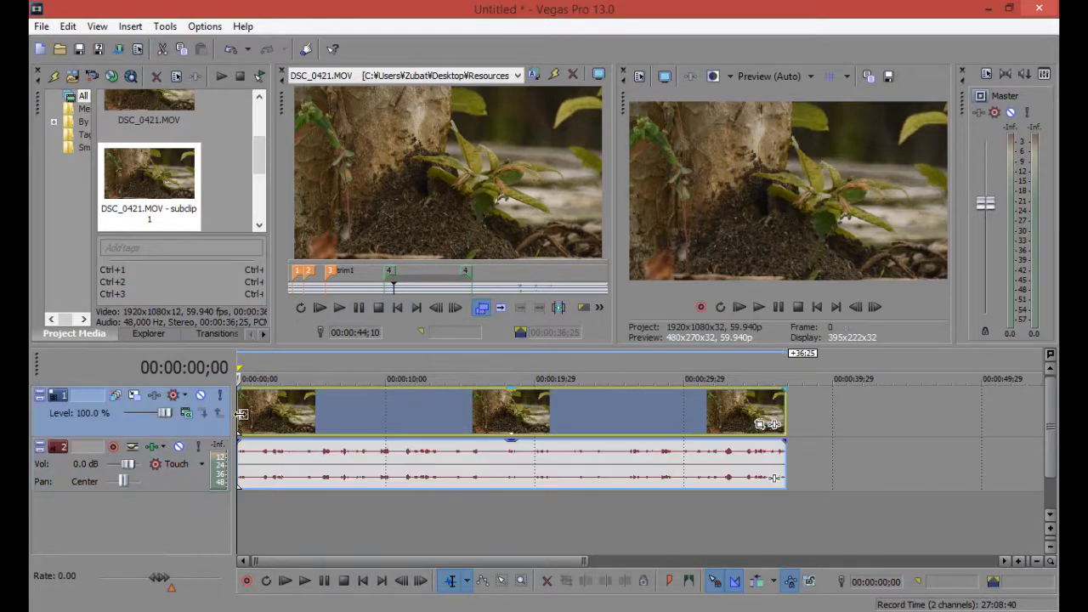
left_click(757, 310)
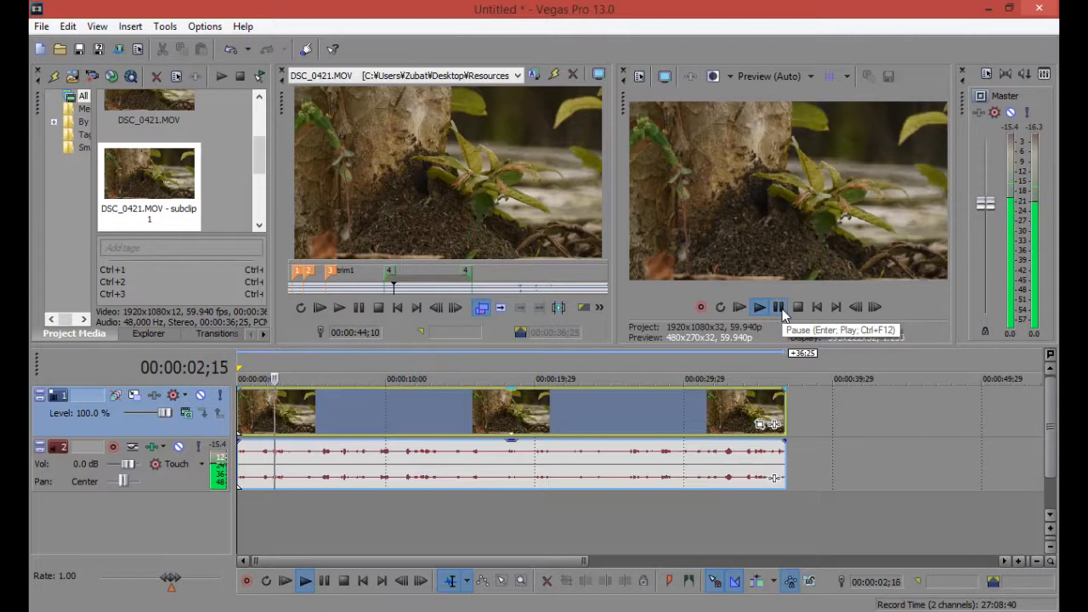
left_click(781, 311)
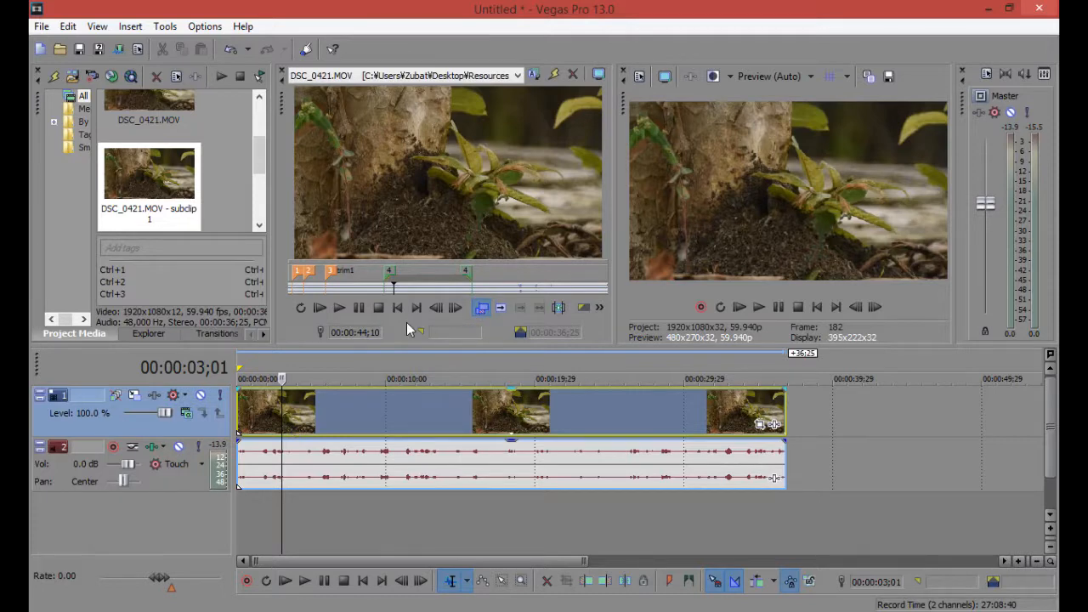
Undo the placement of the subclip on the timeline
key("ctrl+z")
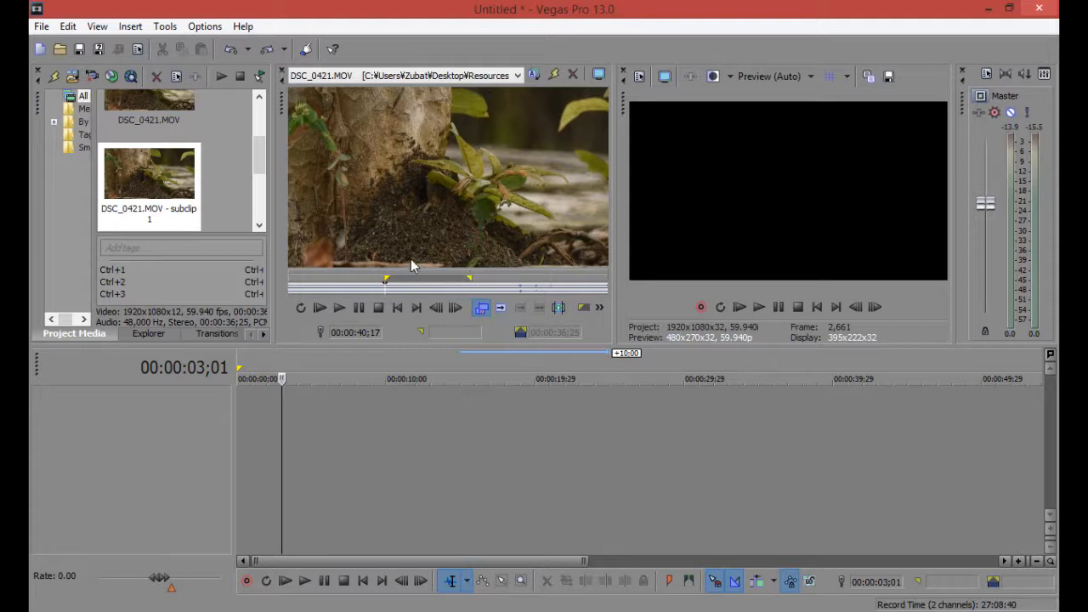
Turn on loop playback in the Trimmer and shorten the loop region to about 00:00:05;01, checking it with a brief playback
left_click(302, 310)
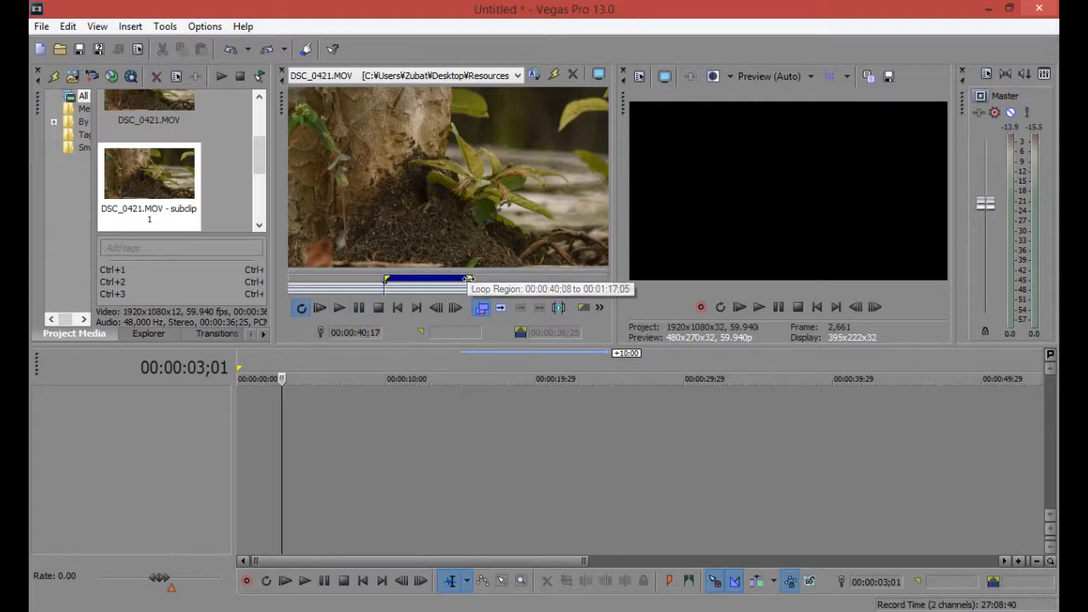
left_click_drag(468, 279, 390, 280)
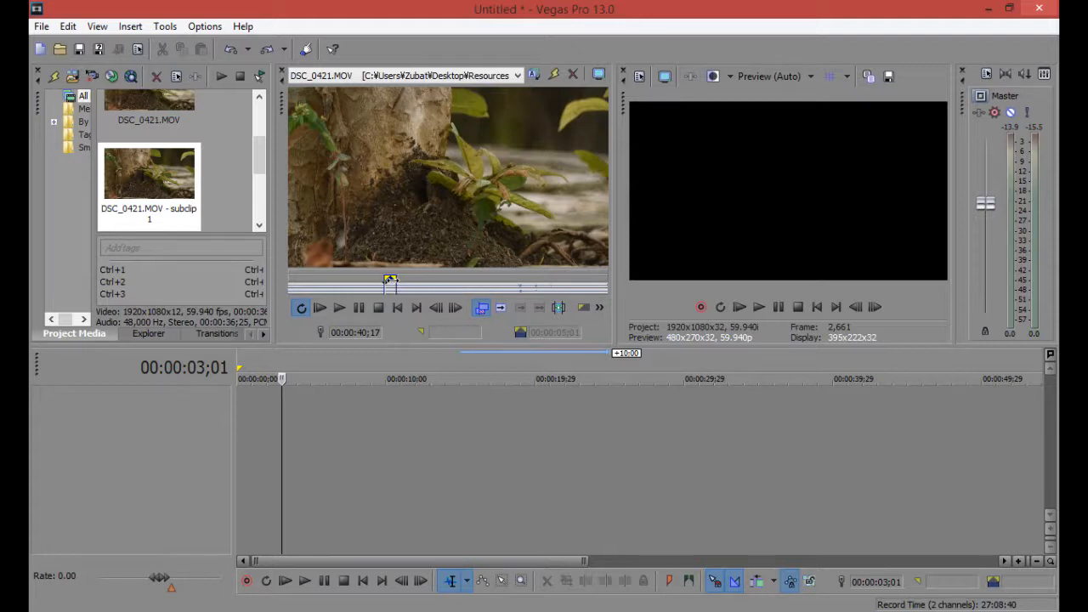
left_click(340, 307)
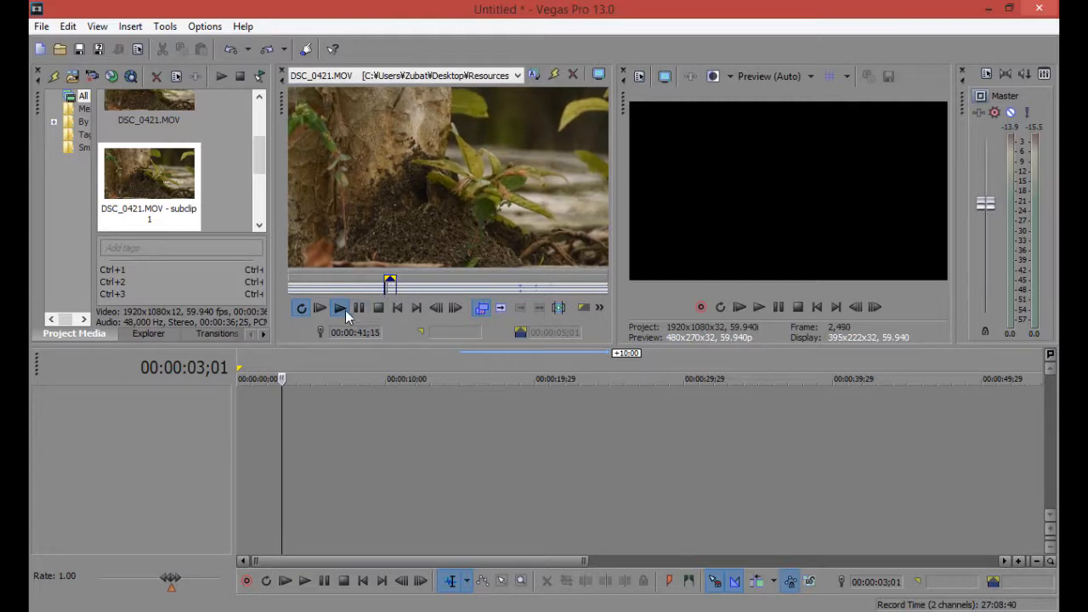
left_click(359, 308)
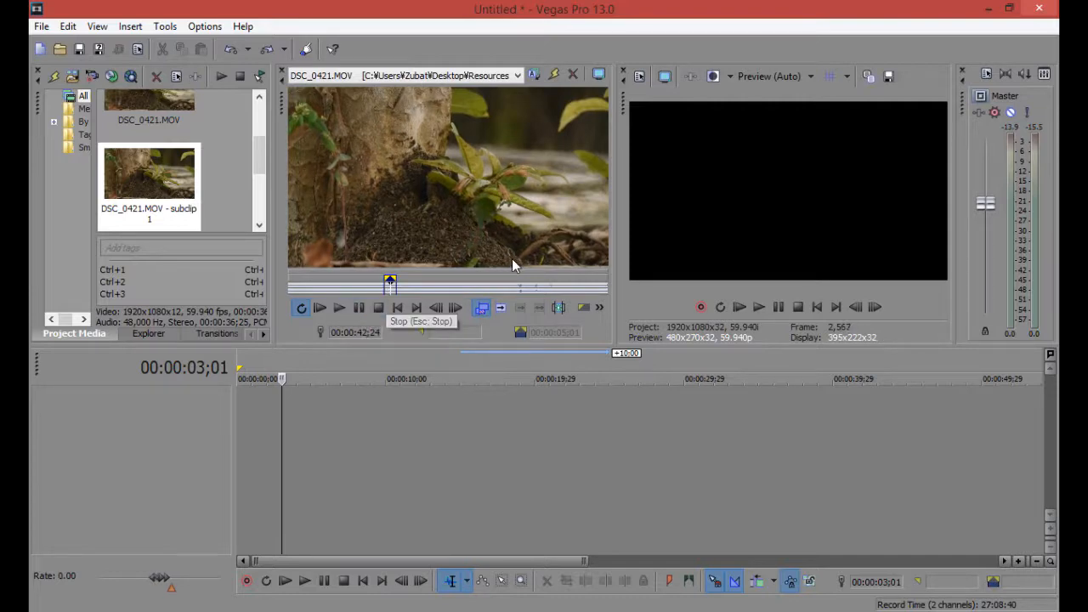